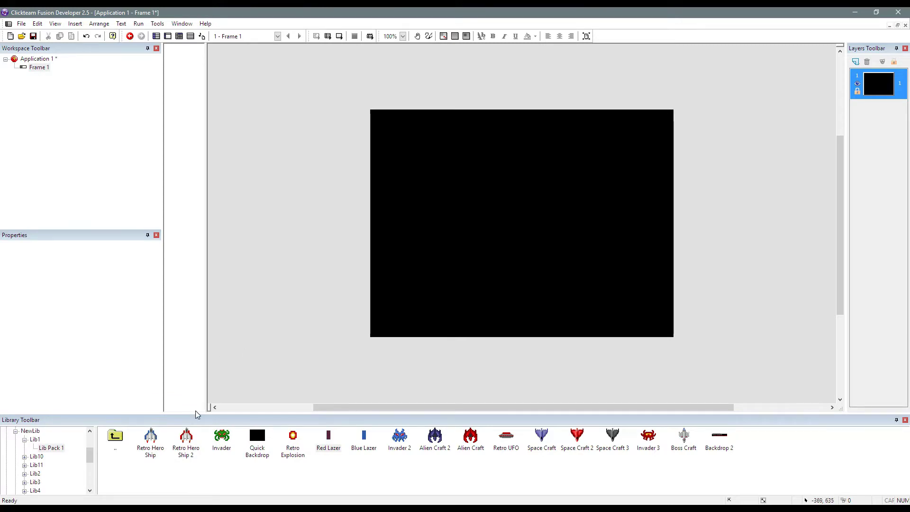
Place the Retro Hero Ship near the frame bottom and give it Eight Directions movement.
left_click_drag(152, 433, 530, 319)
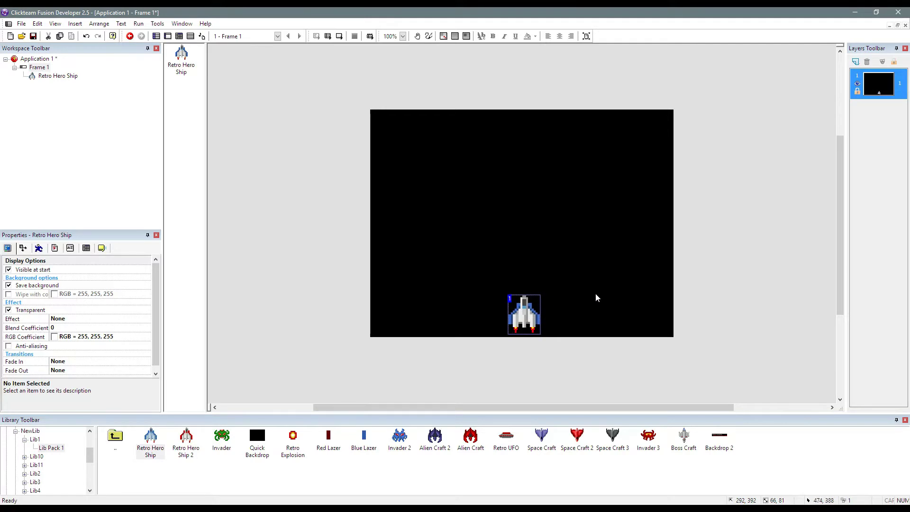
left_click(595, 293)
left_click(525, 313)
left_click(39, 248)
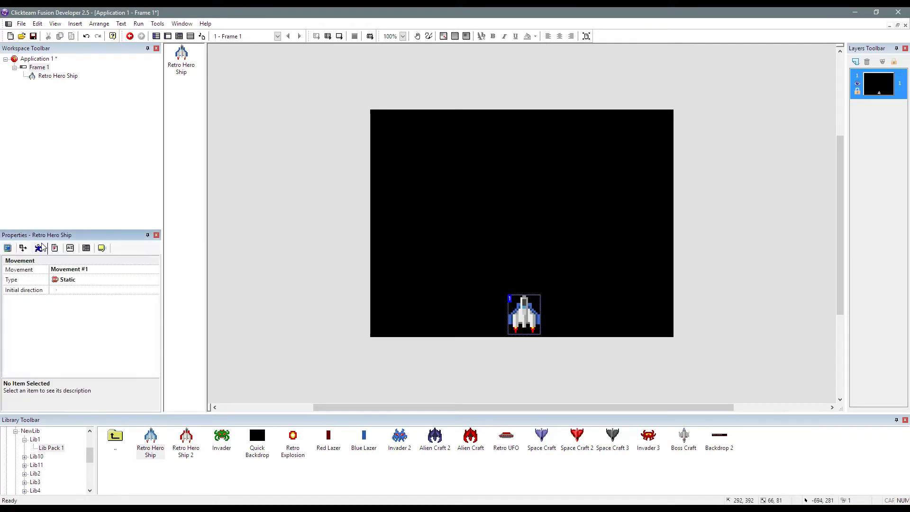
left_click(96, 279)
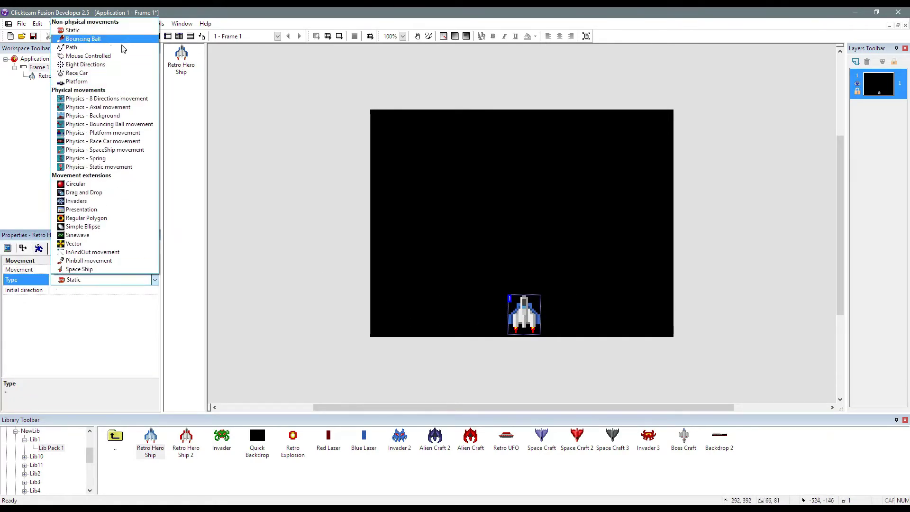
left_click(122, 71)
Test-run the frame, steering the ship with the arrow keys, then close the test window.
left_click(349, 226)
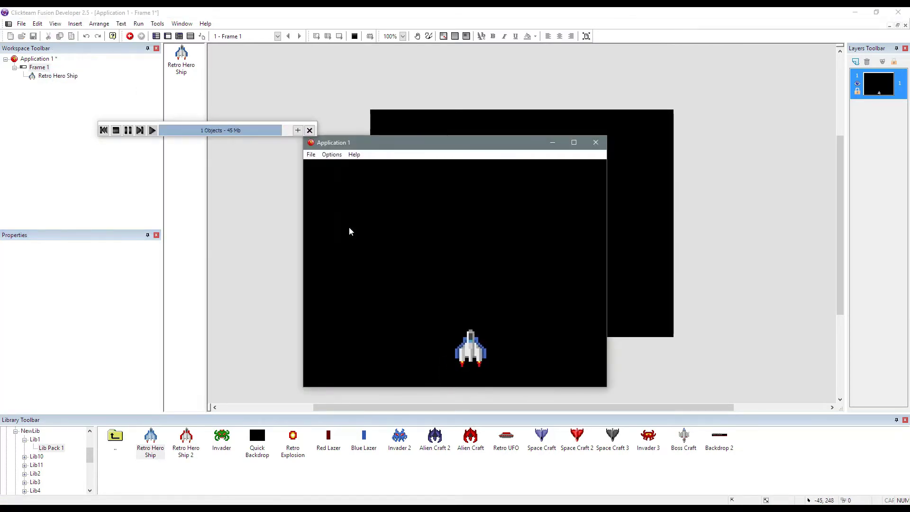
key("Left")
key("Up")
key("Down")
key("Right")
left_click(595, 142)
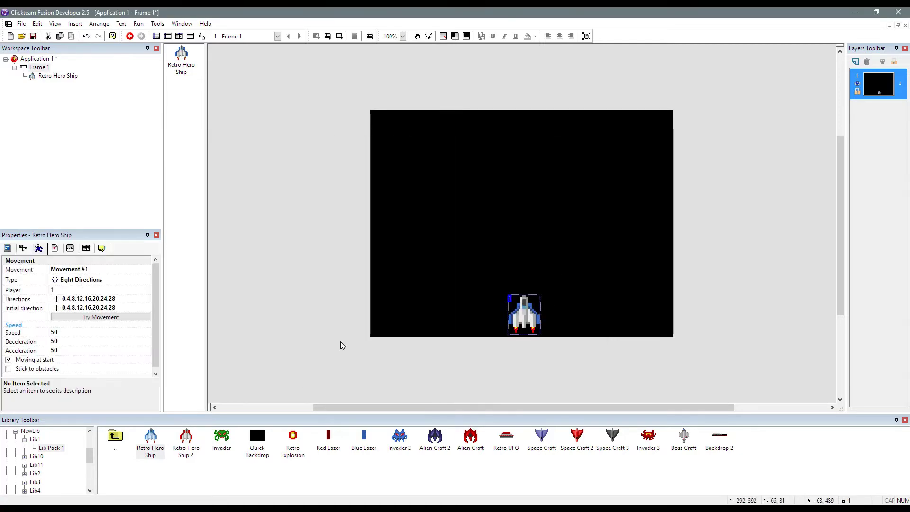
Drop a Blue Lazer into the frame and move it just beside the frame's left edge.
left_click_drag(363, 434, 363, 318)
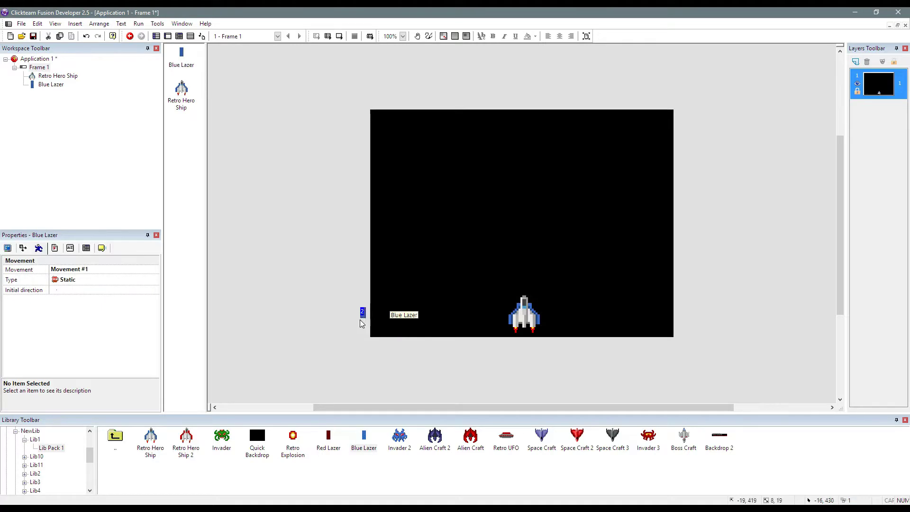
left_click(54, 249)
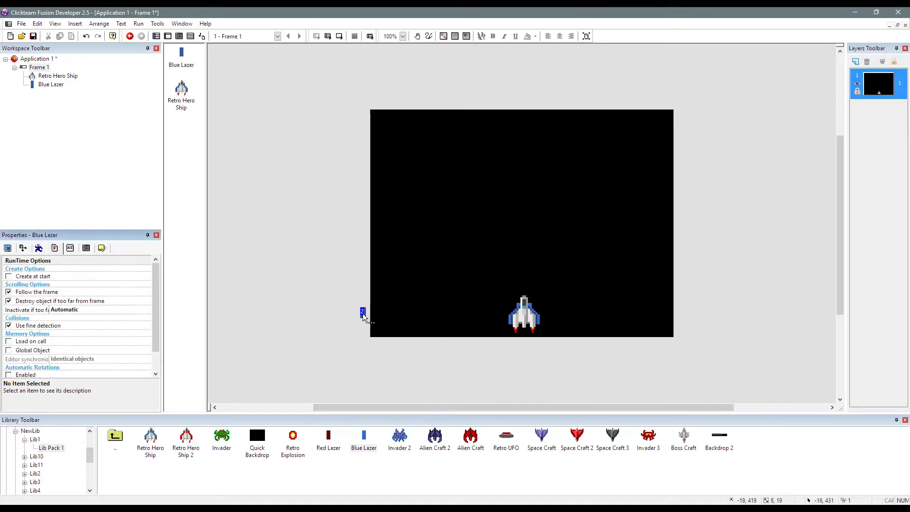
left_click_drag(368, 333, 369, 334)
left_click(399, 347)
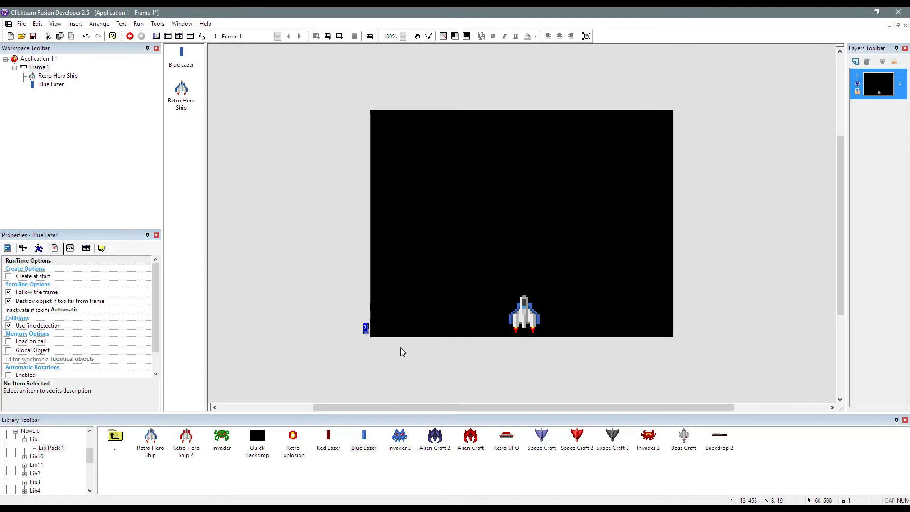
left_click(536, 321)
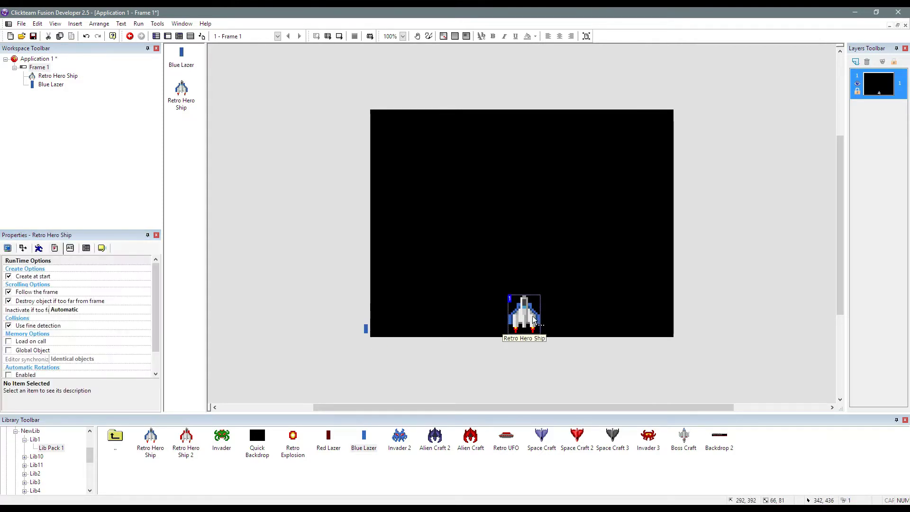
In the ship's sprite editor, move the action point to the nose at 32, 1 and accept.
double_click(533, 321)
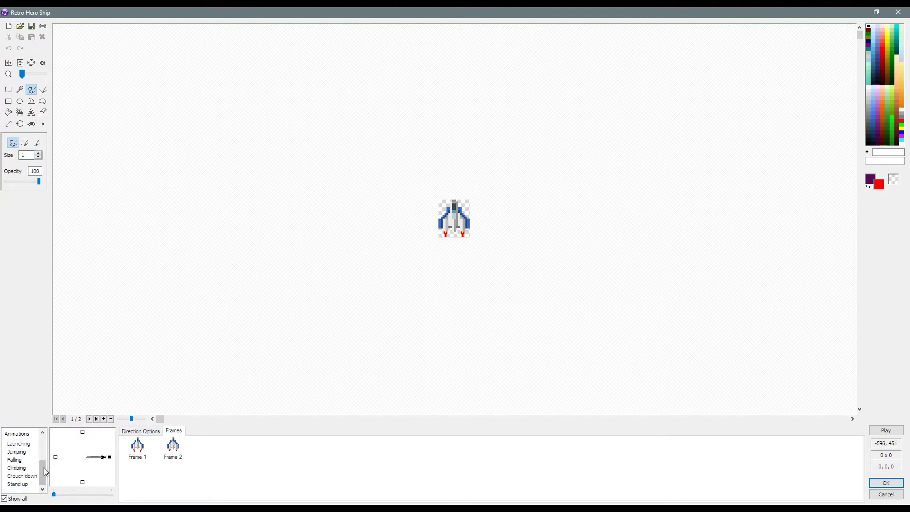
scroll(44, 467, "up", 3)
left_click(137, 448)
left_click_drag(23, 74, 27, 75)
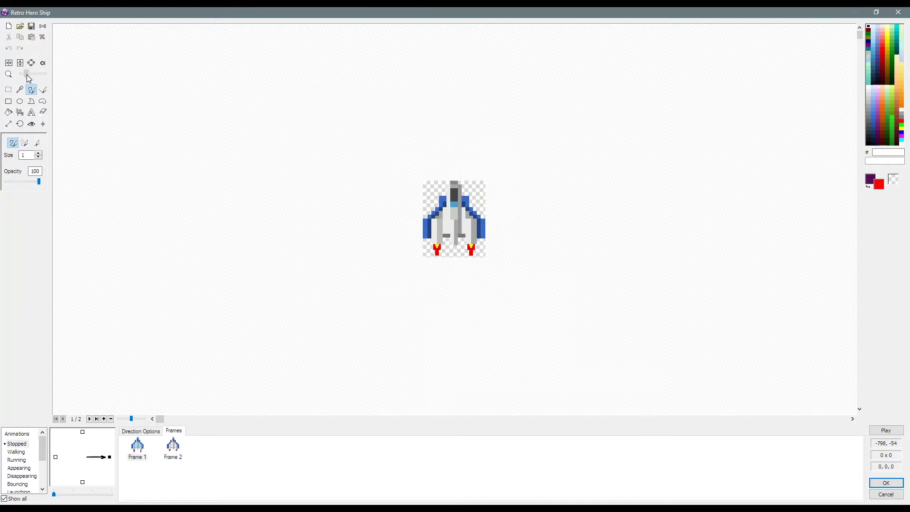
left_click(35, 125)
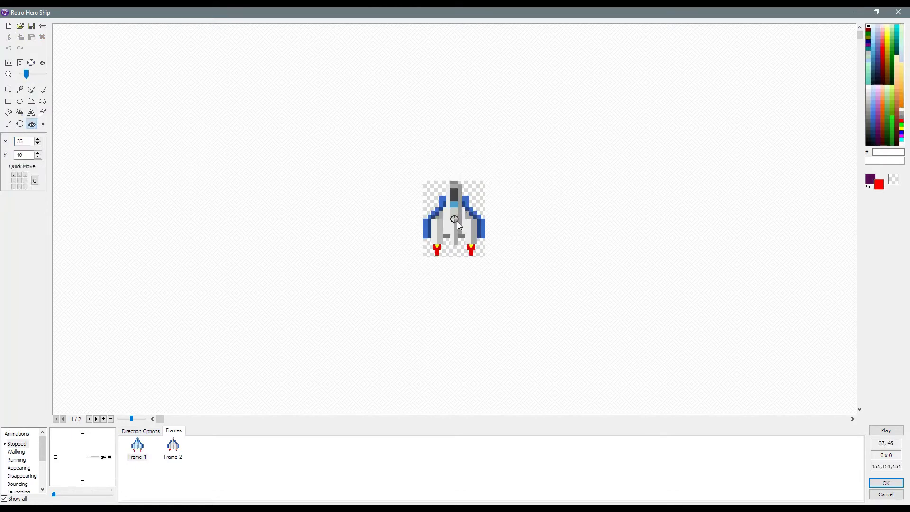
left_click(179, 451)
left_click(146, 451)
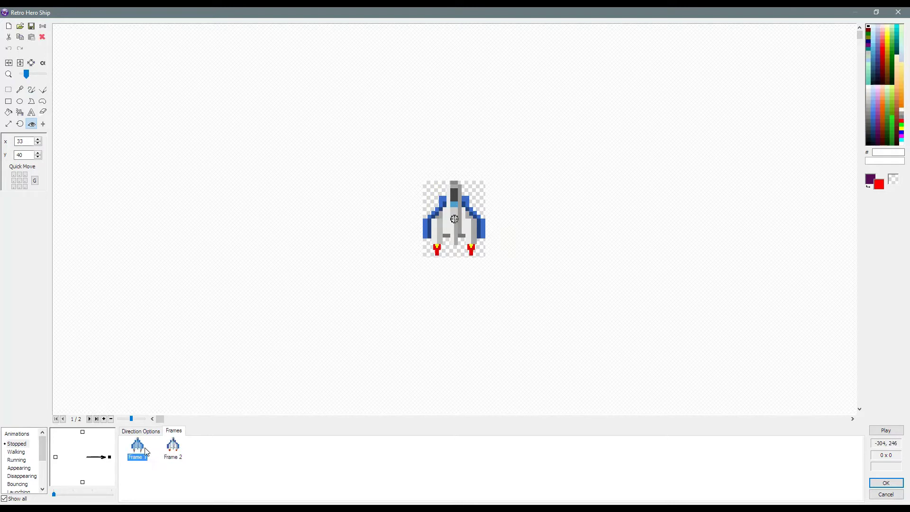
left_click(44, 124)
left_click(454, 183)
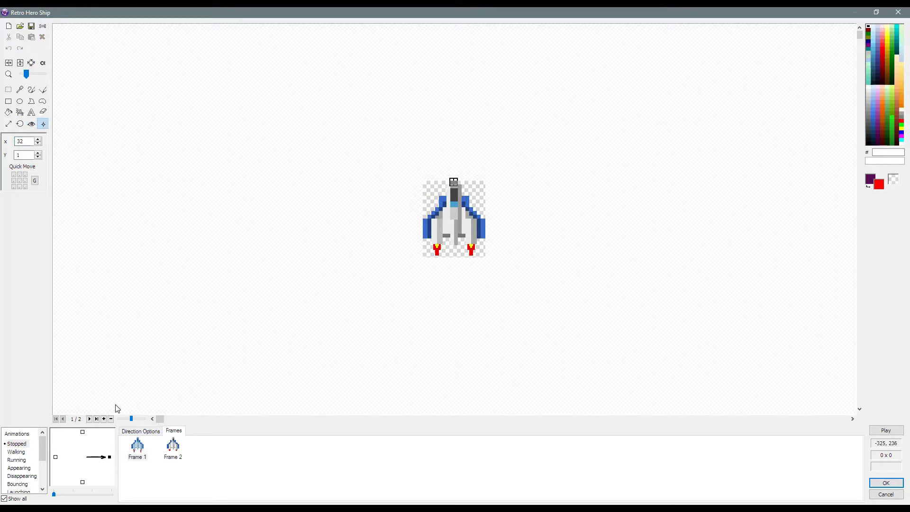
left_click(173, 447)
left_click(885, 482)
Move the Blue Lazer's action point to its bottom centre (4, 18) in the sprite editor.
left_click(364, 339)
double_click(366, 328)
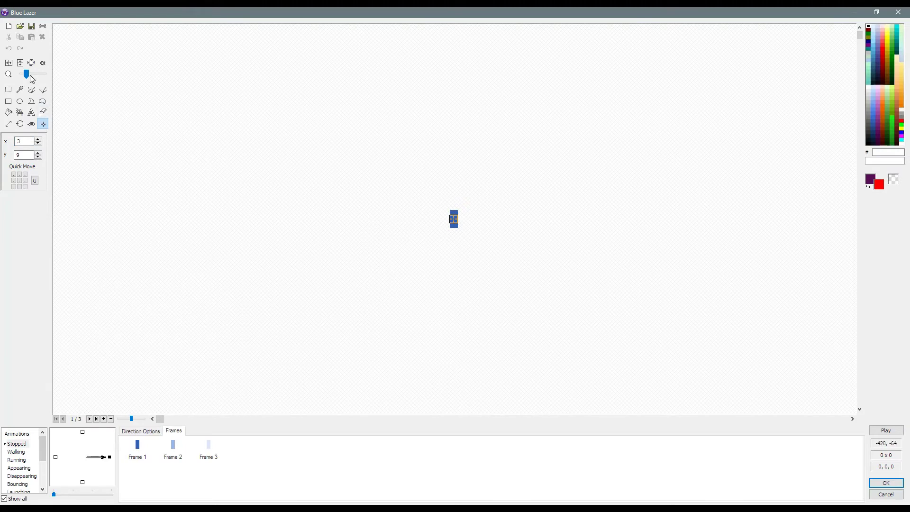
left_click(30, 76)
left_click(31, 124)
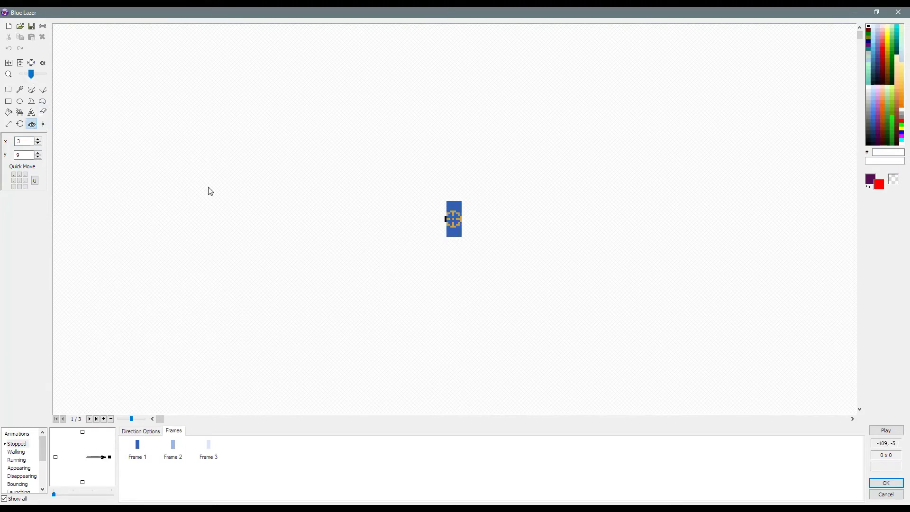
left_click(20, 187)
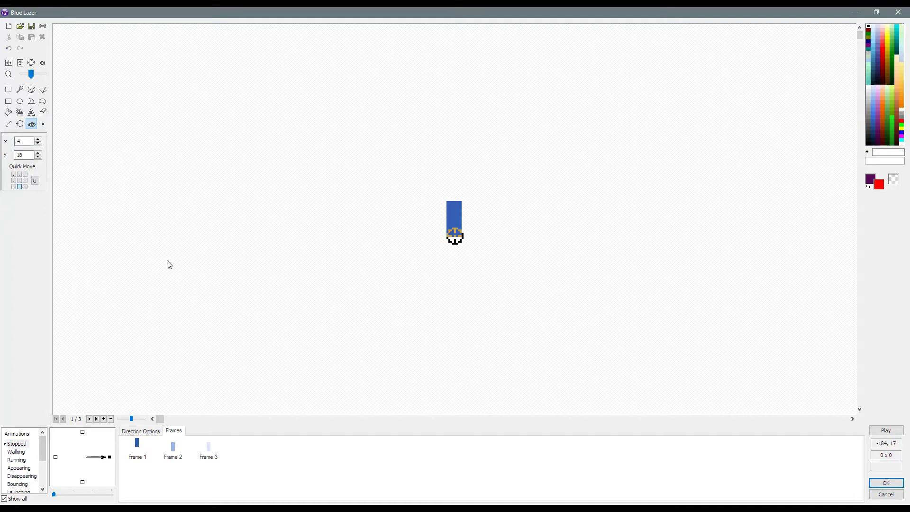
left_click(885, 482)
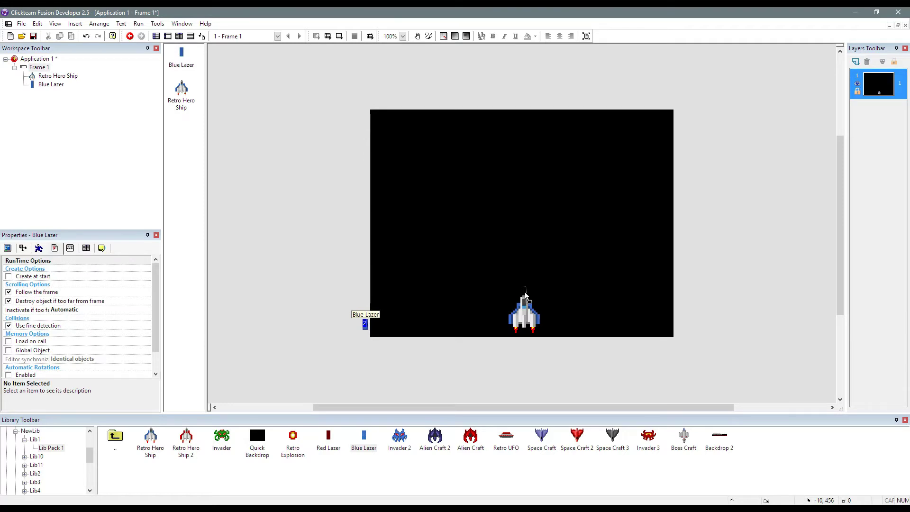
Drag the Blue Lazer to rest below the frame's lower-left corner.
left_click_drag(525, 294, 525, 296)
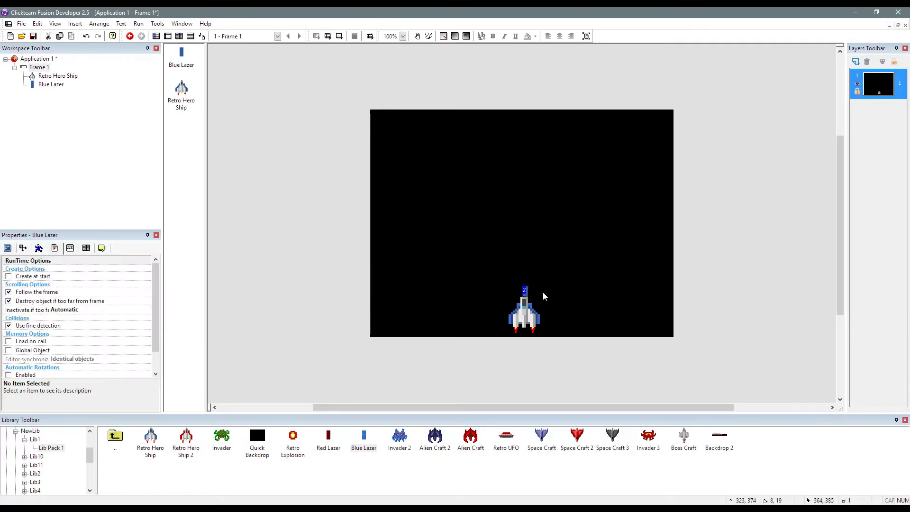
left_click(535, 292)
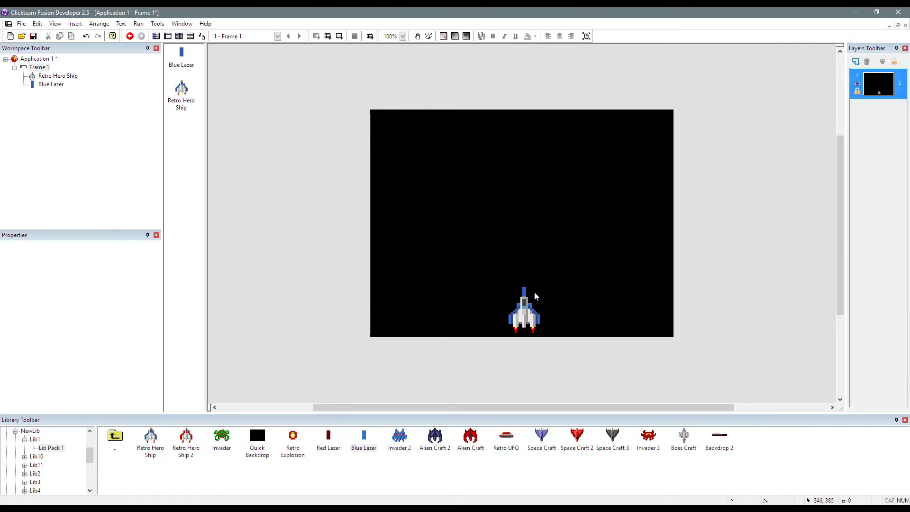
left_click_drag(524, 293, 378, 362)
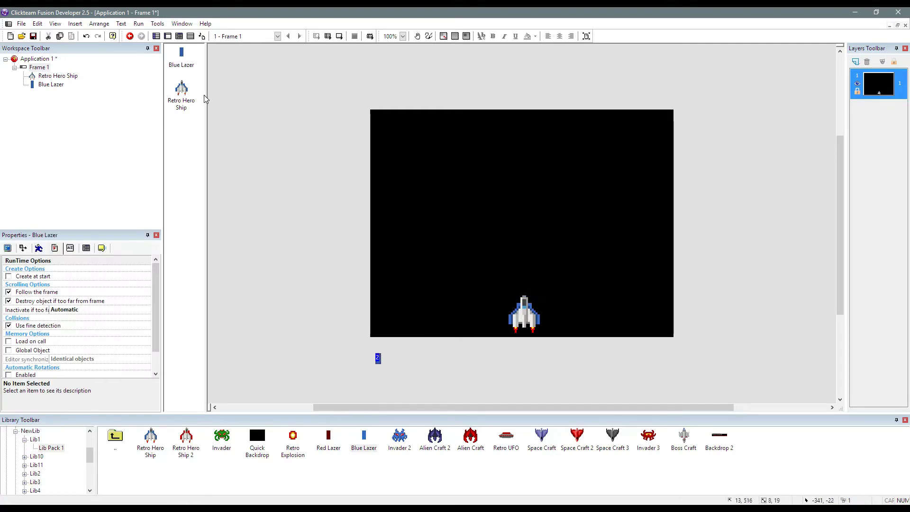
In the Event Editor, create event 1 with the condition Upon pressing the Space bar.
left_click(178, 36)
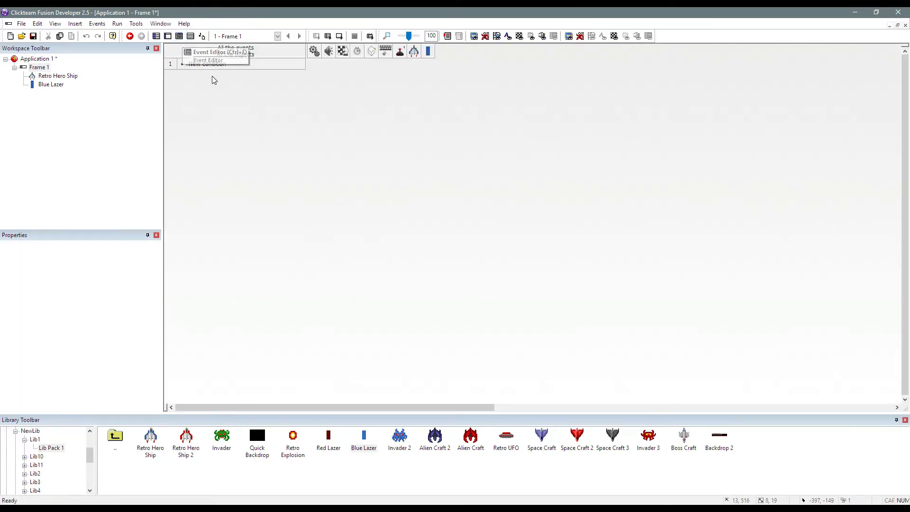
double_click(207, 63)
left_click(420, 203)
mouse_move(455, 214)
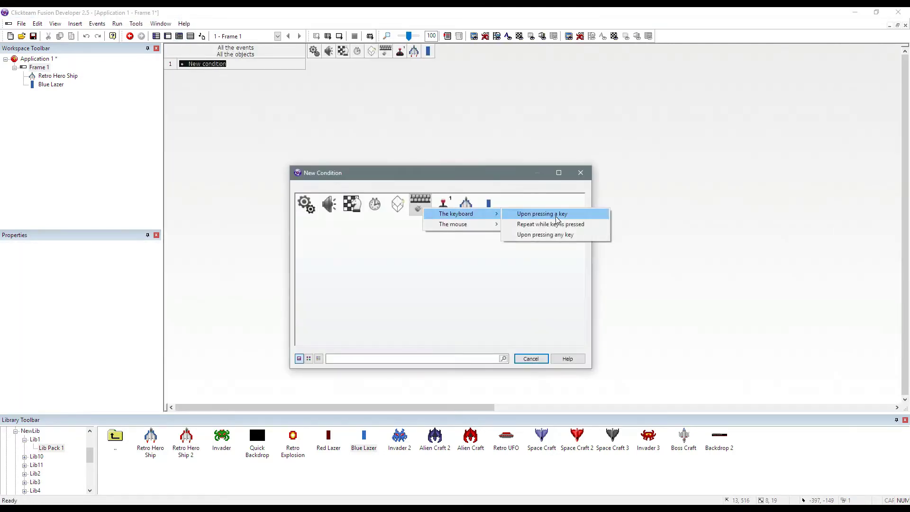
left_click(559, 216)
key("space")
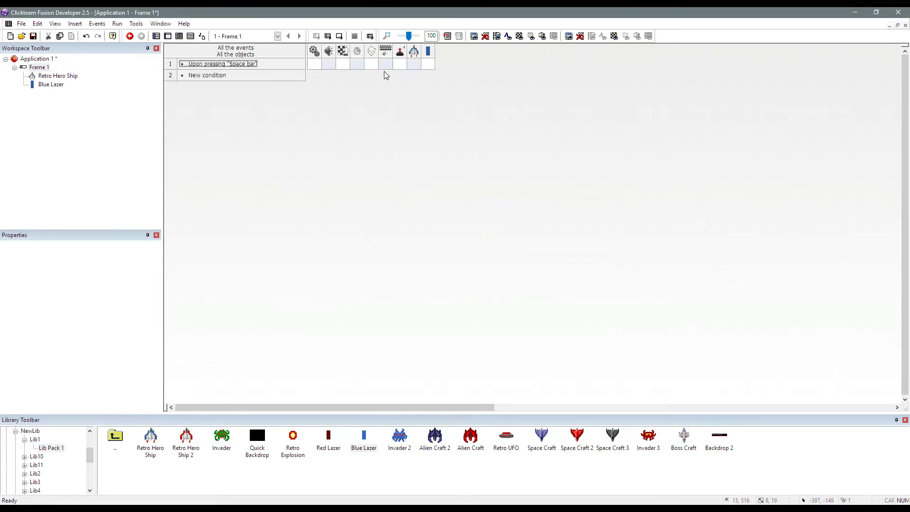
Make event 1 create a Blue Lazer at the Retro Hero Ship's action point, then test-run with F8.
left_click(367, 65)
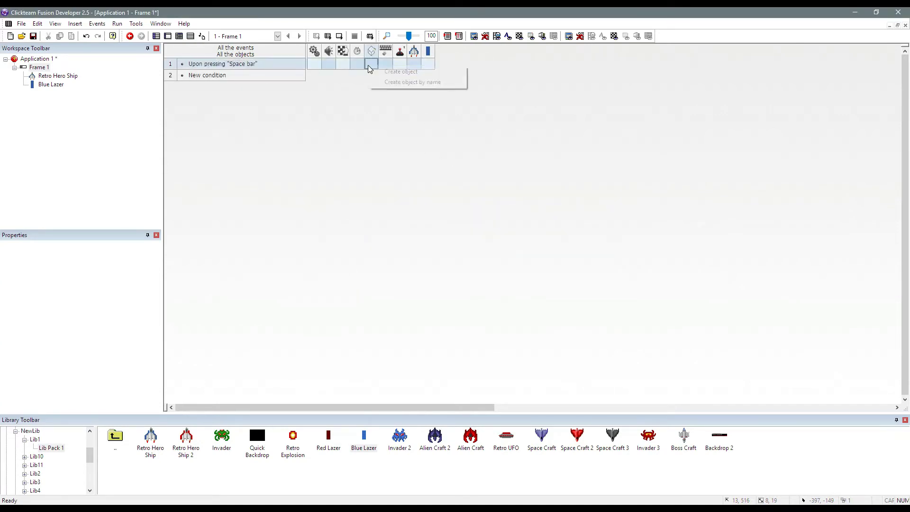
left_click(423, 74)
left_click(297, 178)
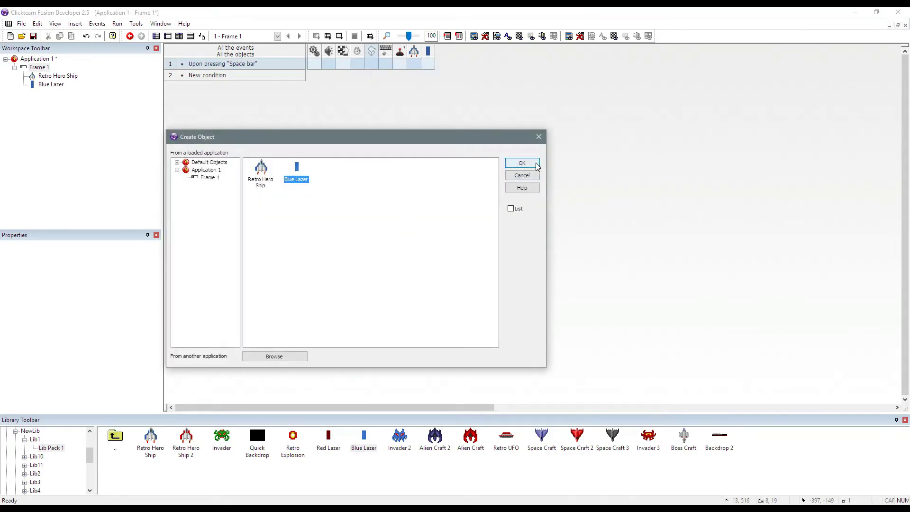
left_click(521, 163)
left_click(523, 316)
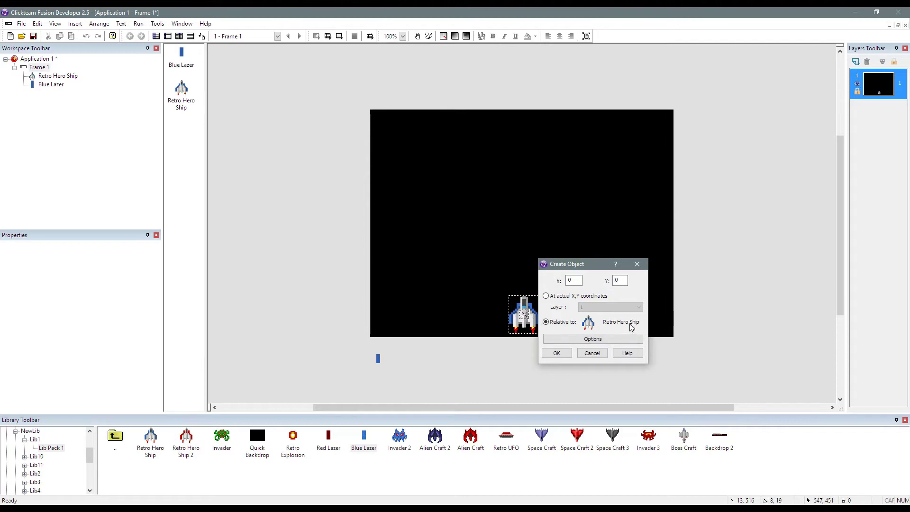
left_click(592, 338)
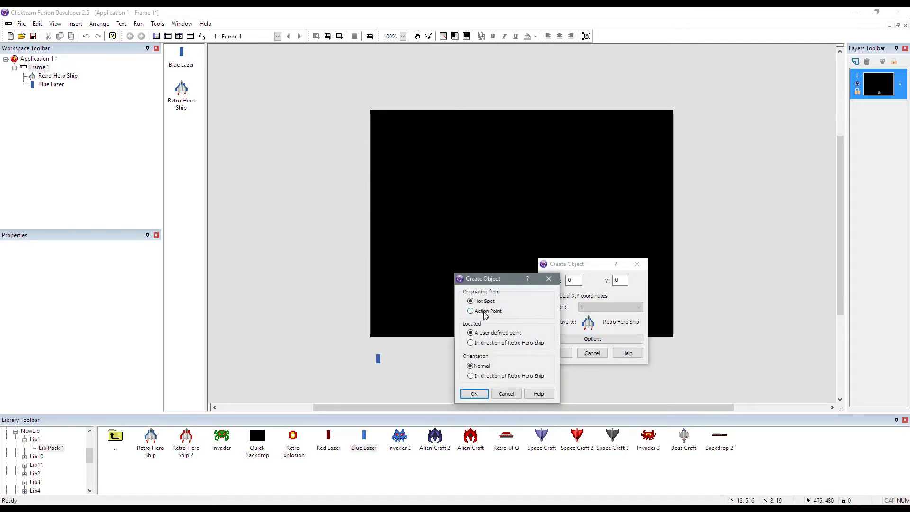
left_click(474, 393)
left_click(556, 352)
key("F8")
Fly the ship with the arrow keys while firing several blue lasers with Space.
key("Up")
key("Left")
key("Down")
key("space")
key("Right")
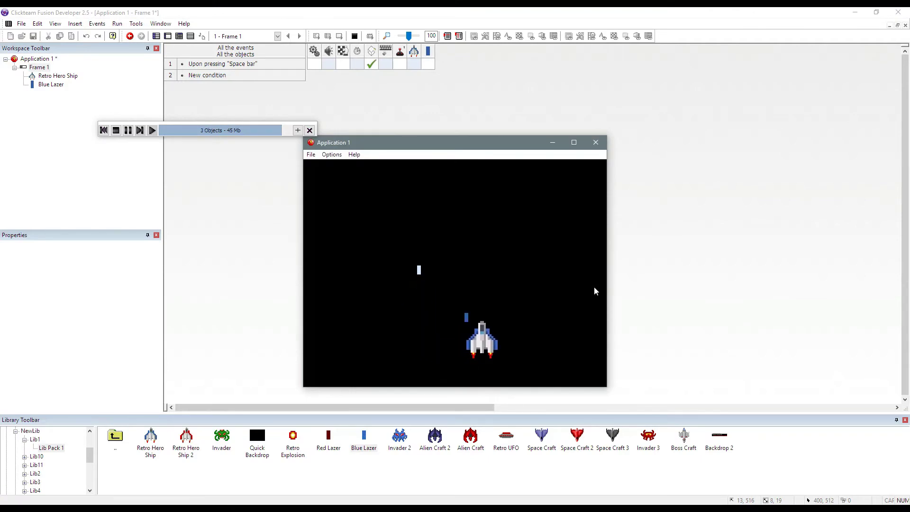
key("space")
key("space")
key("Down")
key("Left")
key("Up")
key("space")
key("Right")
key("space")
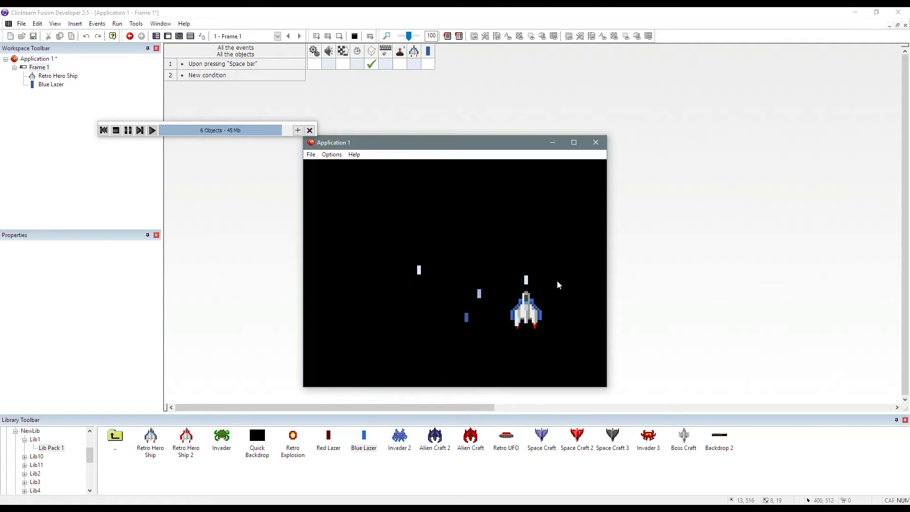
Close the test game and select the Blue Lazer below the frame in the Frame Editor.
left_click(309, 130)
left_click(169, 37)
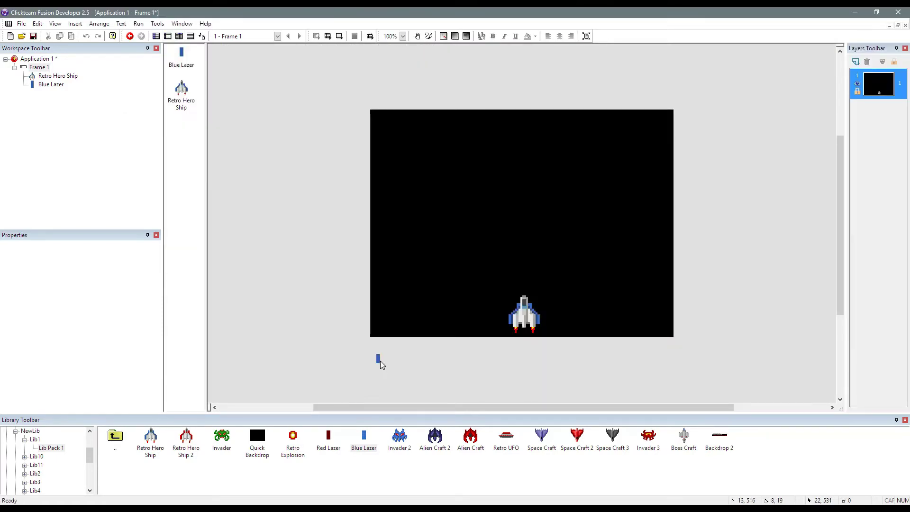
left_click(378, 359)
Set the Blue Lazer's movement to Bouncing Ball (speed 60) and clear every initial direction.
left_click(39, 247)
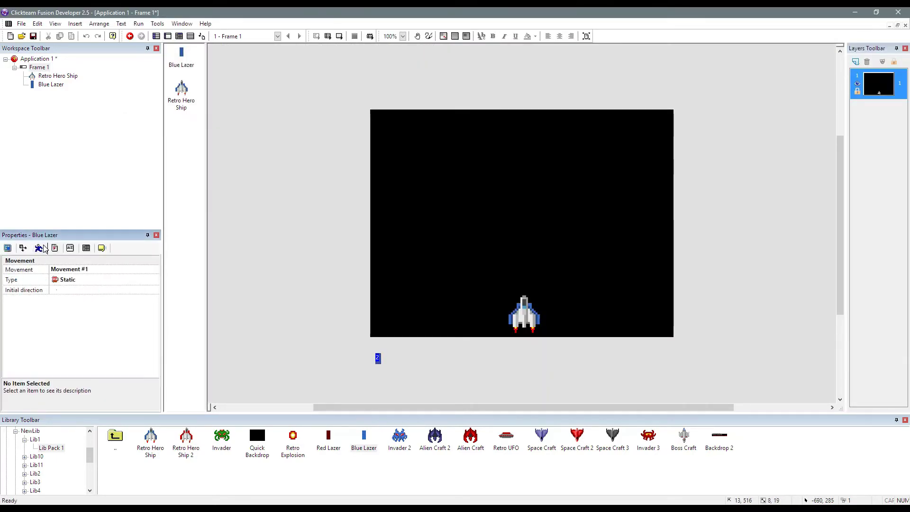
left_click(121, 284)
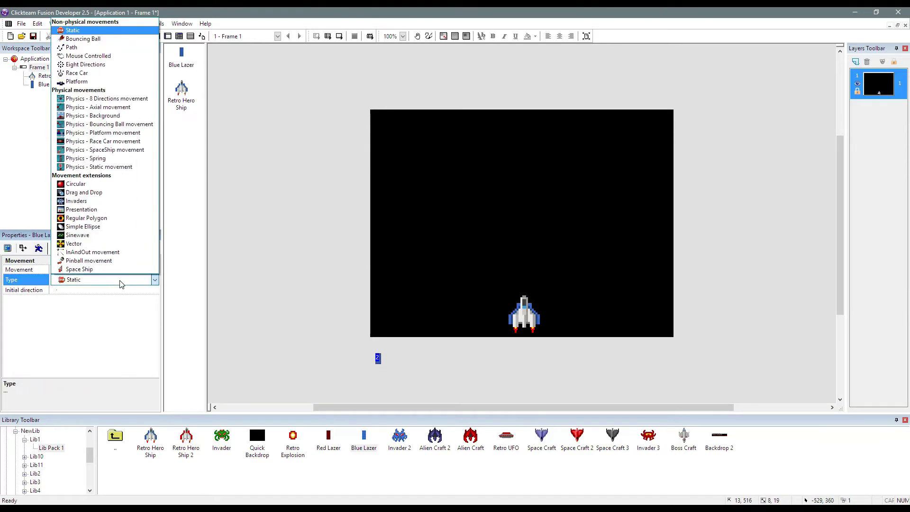
left_click(118, 39)
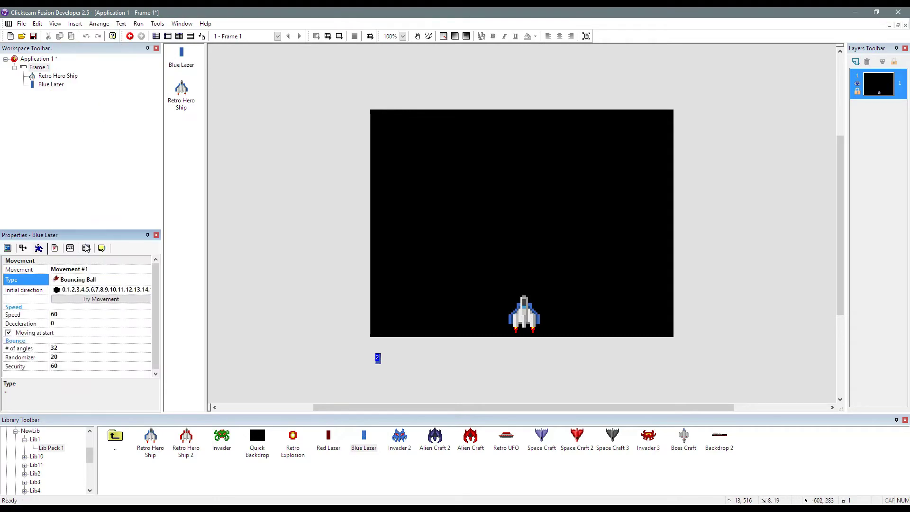
left_click(65, 290)
left_click(63, 379)
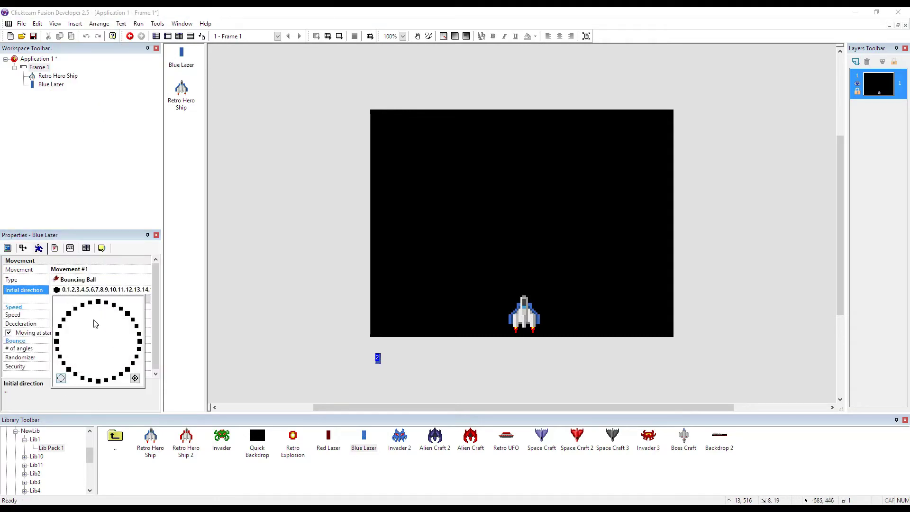
left_click(344, 332)
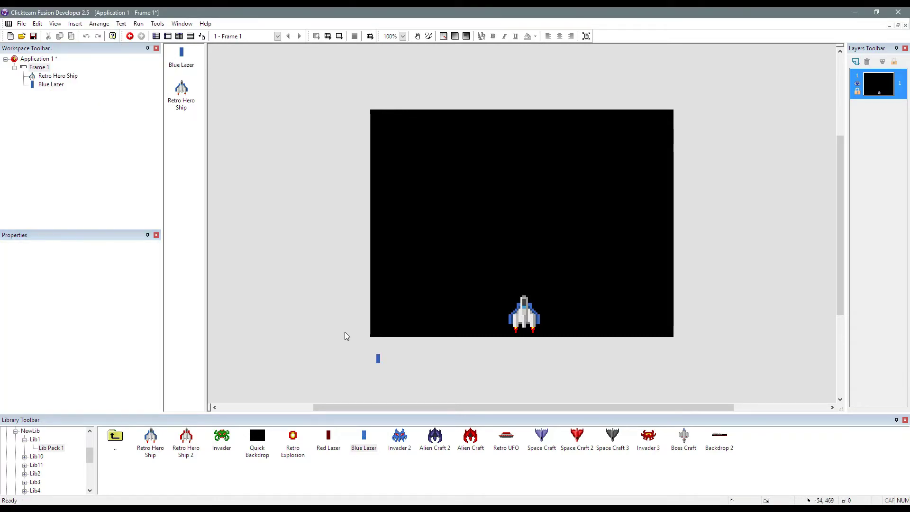
key("F8")
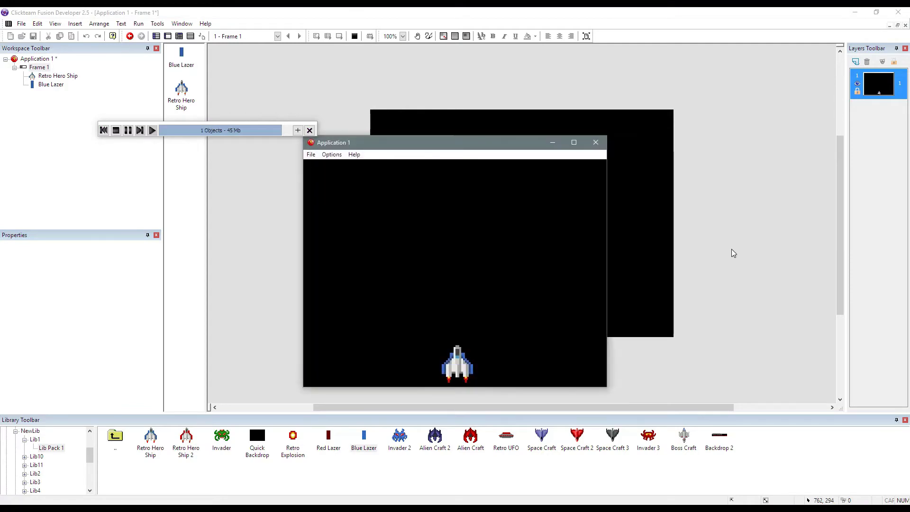
key("Left")
key("Up")
key("Right")
key("Down")
key("Left")
key("Up")
key("Right")
key("space")
key("space")
key("Right")
key("space")
key("Left")
key("space")
key("space")
key("Down")
key("Right")
key("space")
key("space")
key("space")
key("Up")
key("Left")
key("Down")
key("space")
key("space")
key("Right")
key("Up")
key("space")
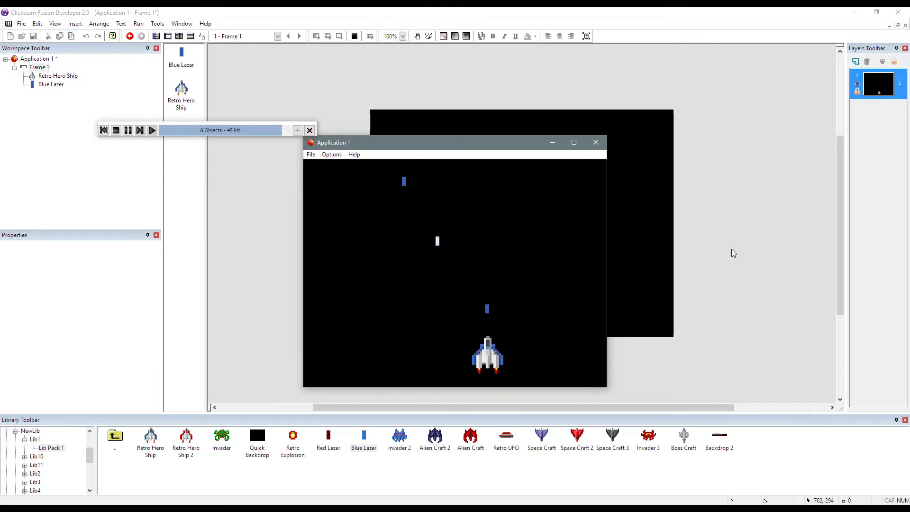
key("space")
key("space")
key("space")
key("space")
key("Left")
key("space")
key("Up")
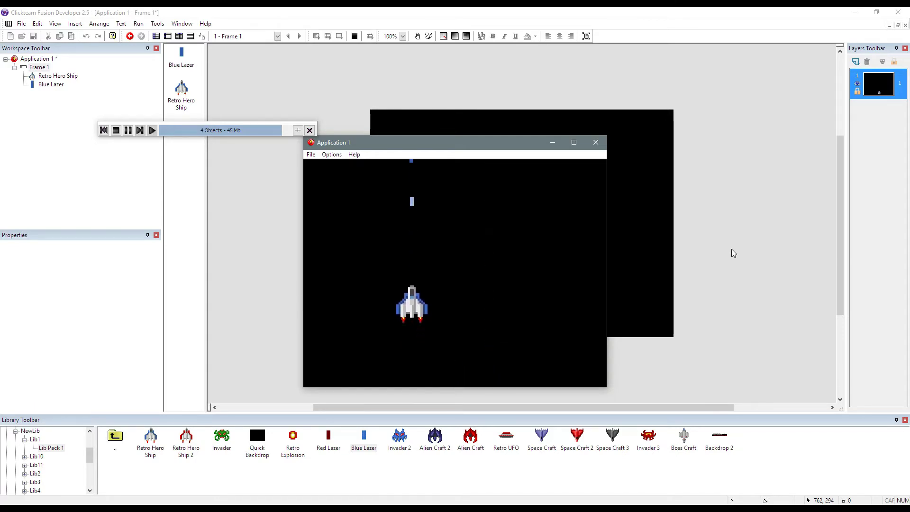
key("Right")
key("space")
key("space")
key("space")
key("Down")
key("alt+F4")
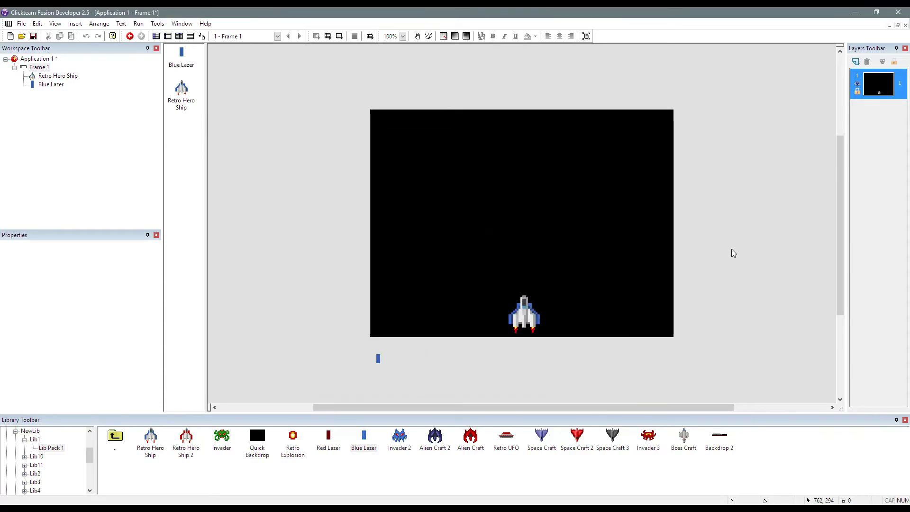
Add Retro Hero Ship 2 near the frame top and flip both its animation frames vertically.
left_click_drag(186, 435, 416, 187)
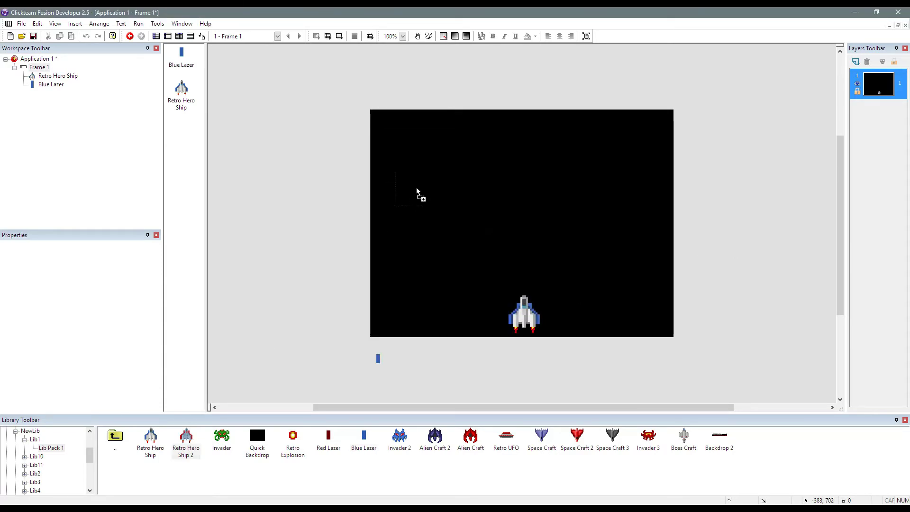
left_click_drag(481, 149, 481, 149)
double_click(482, 144)
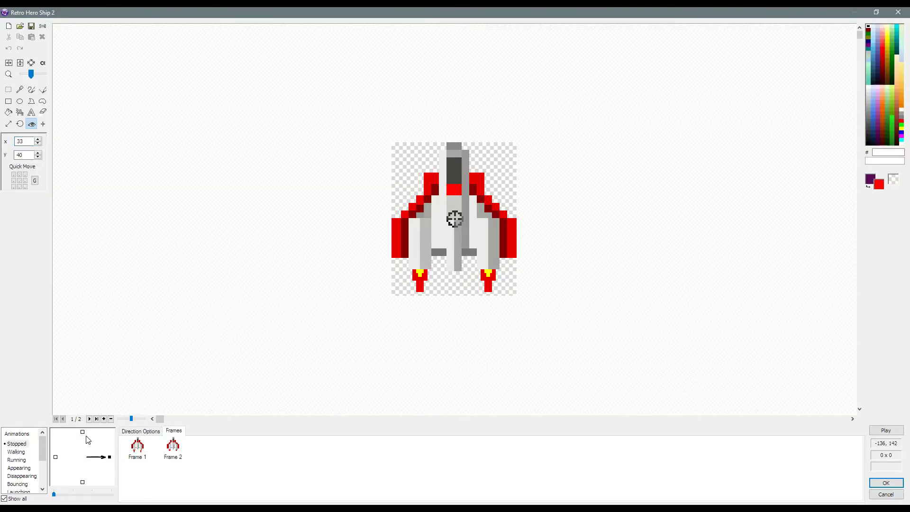
left_click(173, 445, "shift")
right_click(173, 447)
left_click(221, 374)
left_click(885, 482)
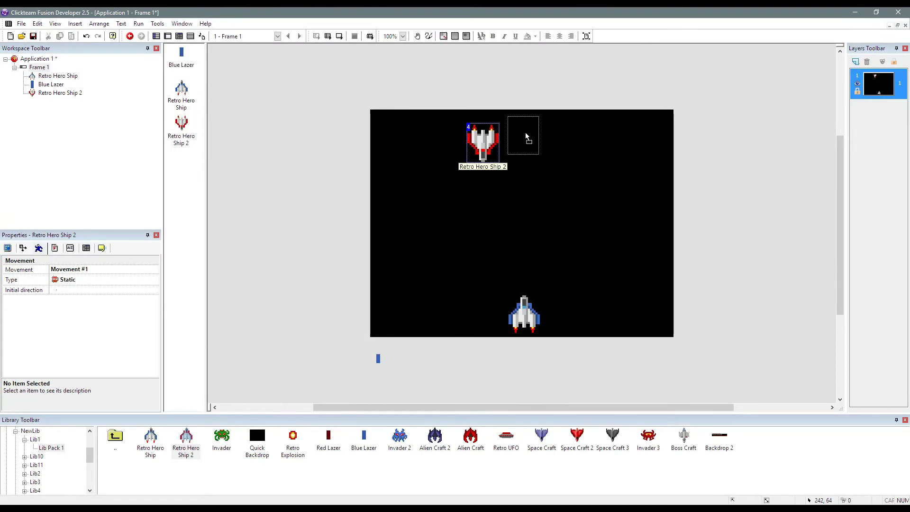
Position the enemy ship at the top centre and select it to show its properties.
left_click_drag(525, 135, 525, 135)
left_click(454, 236)
left_click(518, 133)
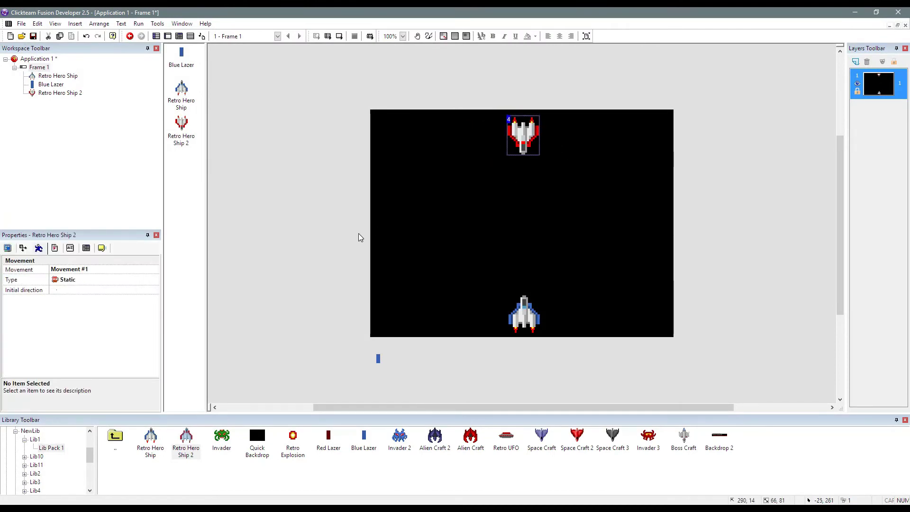
Give Retro Hero Ship 2 Path movement and draw its path with one new line point.
left_click(56, 247)
left_click(39, 247)
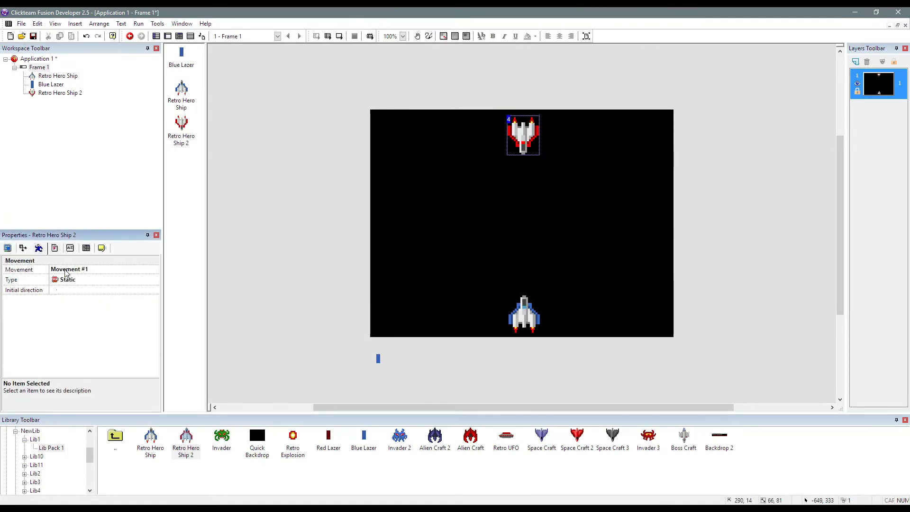
left_click(78, 279)
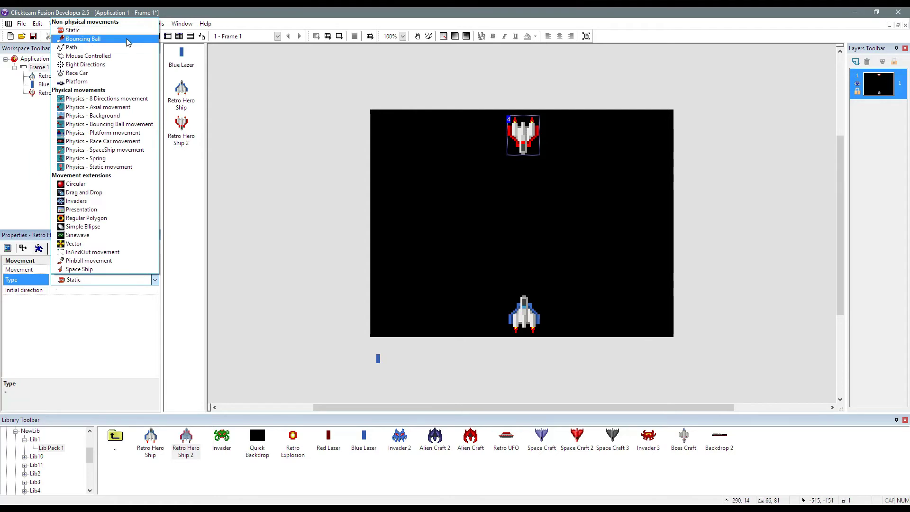
left_click(127, 47)
left_click(122, 291)
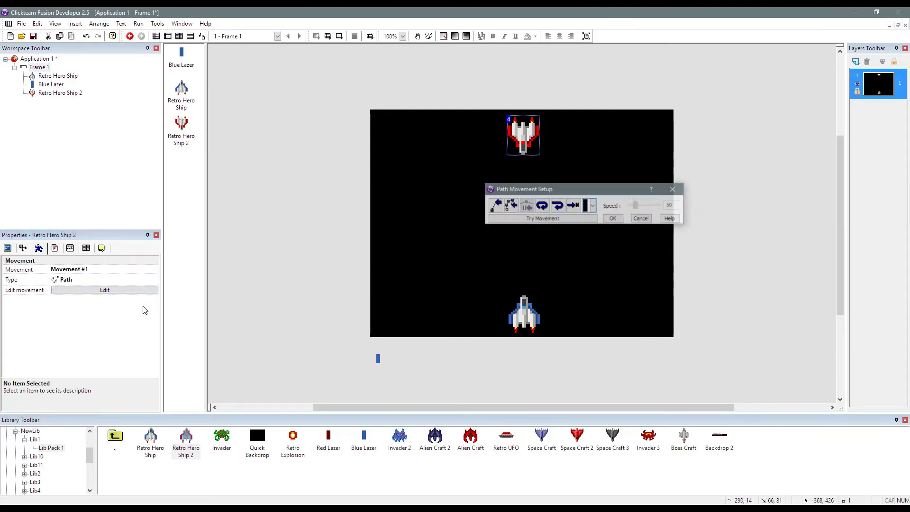
left_click(496, 206)
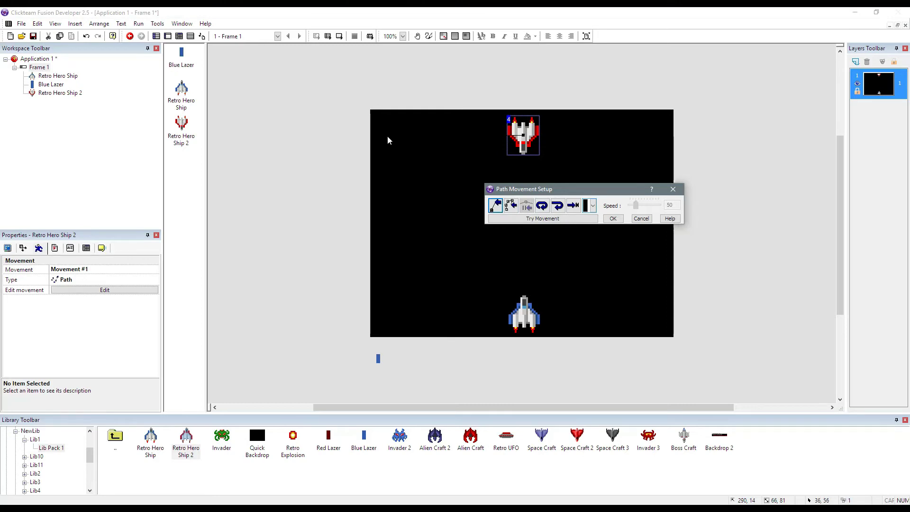
left_click(421, 154)
left_click(612, 218)
Give event 2 an Always condition that sets Retro Hero Ship 2's speed to 20.
left_click(179, 36)
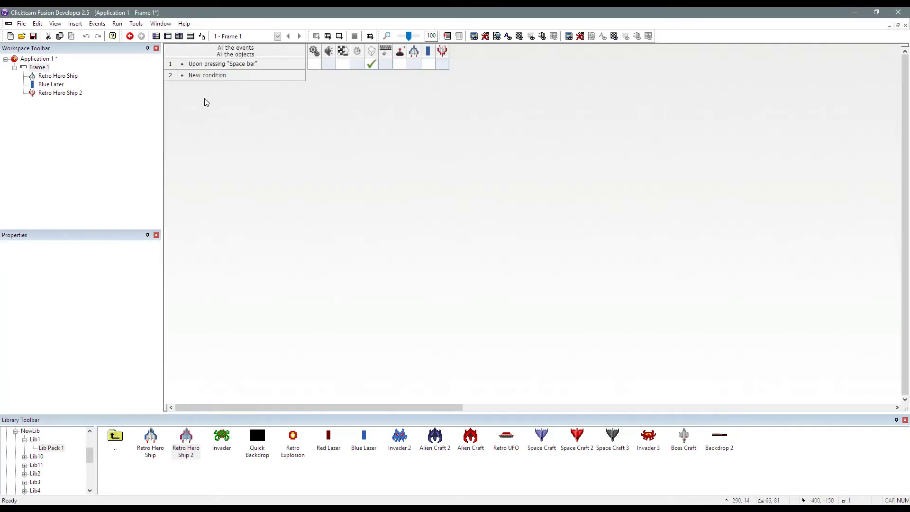
double_click(209, 75)
left_click(308, 202)
left_click(357, 206)
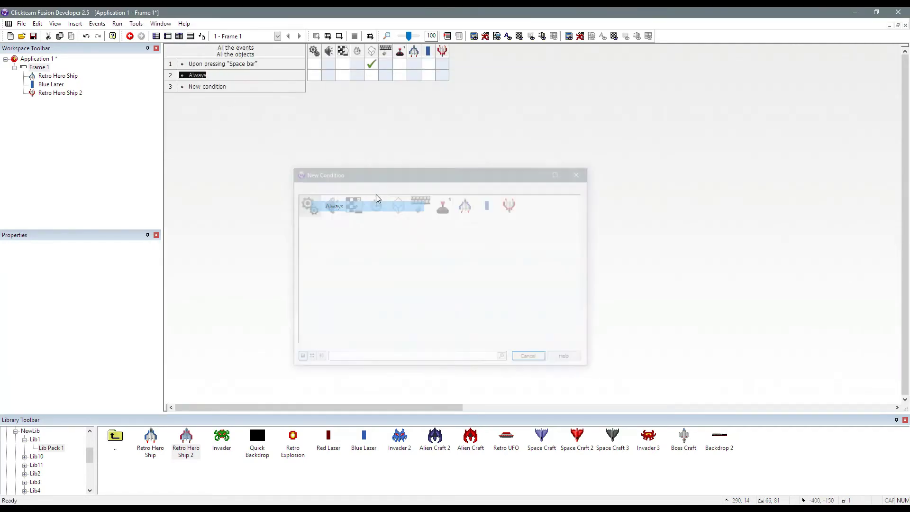
left_click(441, 75)
mouse_move(473, 85)
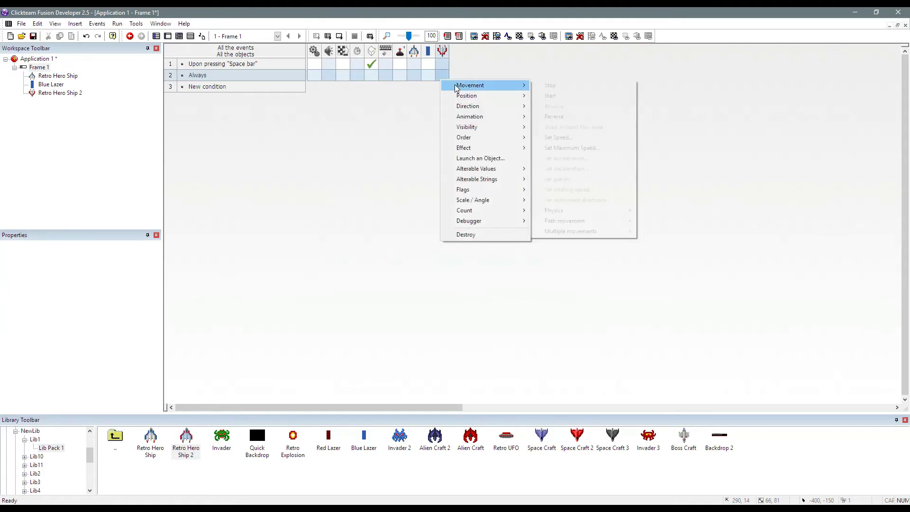
left_click(607, 137)
type("20")
key("Return")
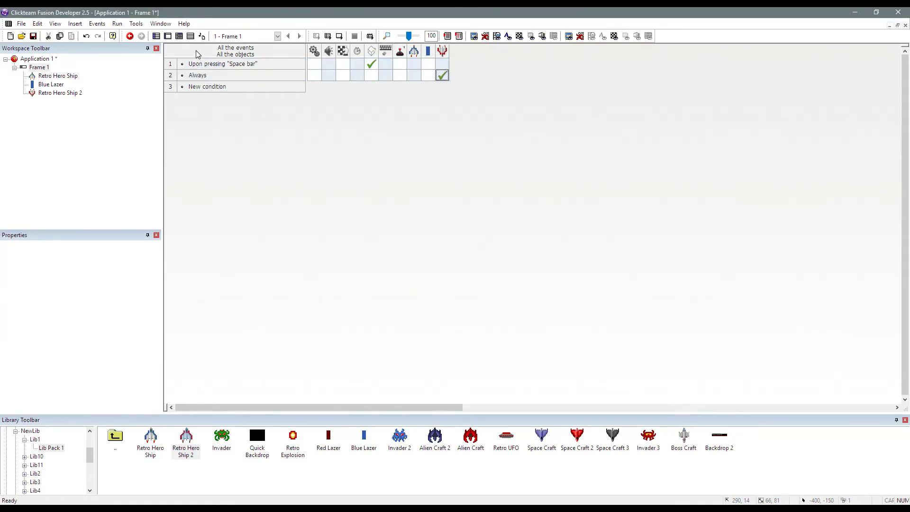
Back in the frame layout, review the enemy ship's path movement settings.
left_click(167, 36)
left_click(523, 135)
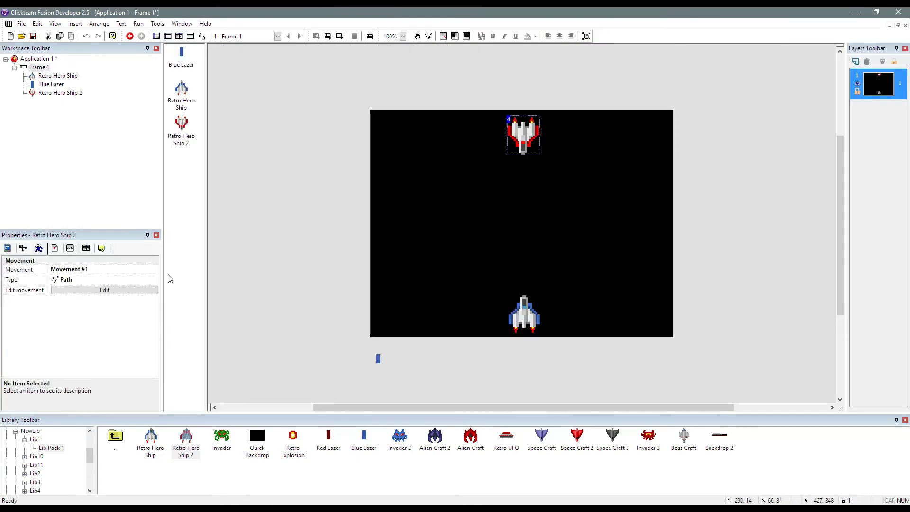
left_click(138, 290)
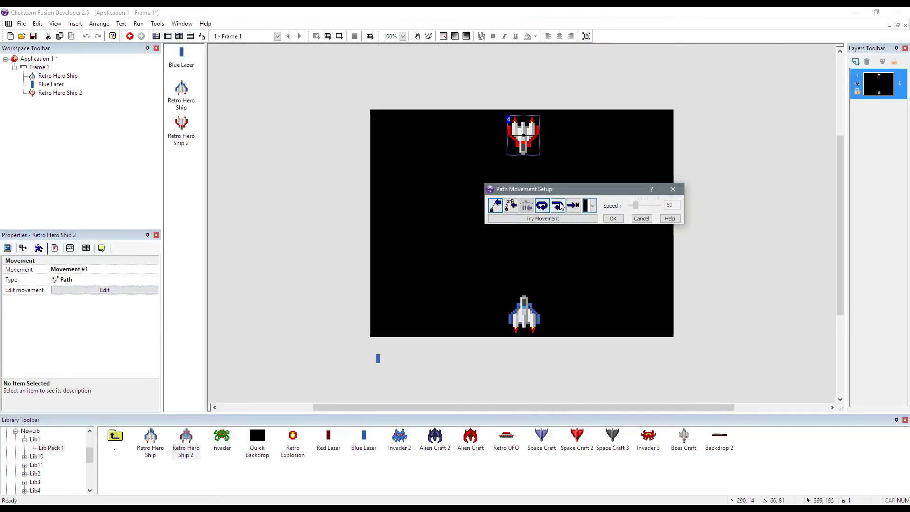
left_click(641, 218)
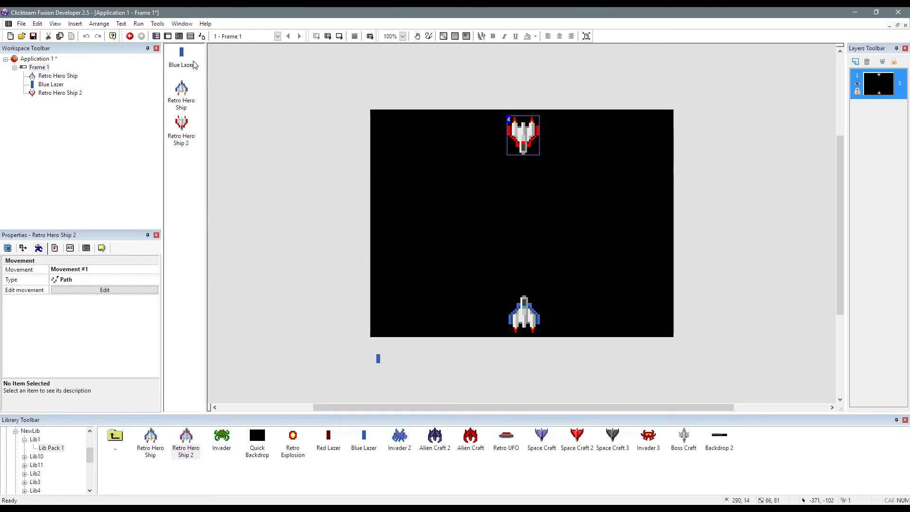
Add event 3 with an Every 00"-40 timer condition and begin its Create object action.
left_click(179, 36)
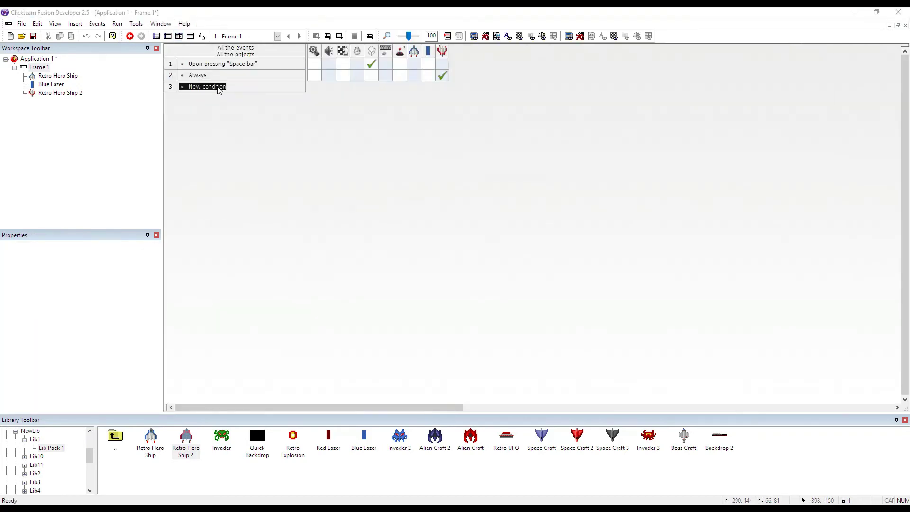
left_click(395, 210)
left_click(384, 208)
left_click(379, 207)
left_click(379, 206)
left_click(399, 214)
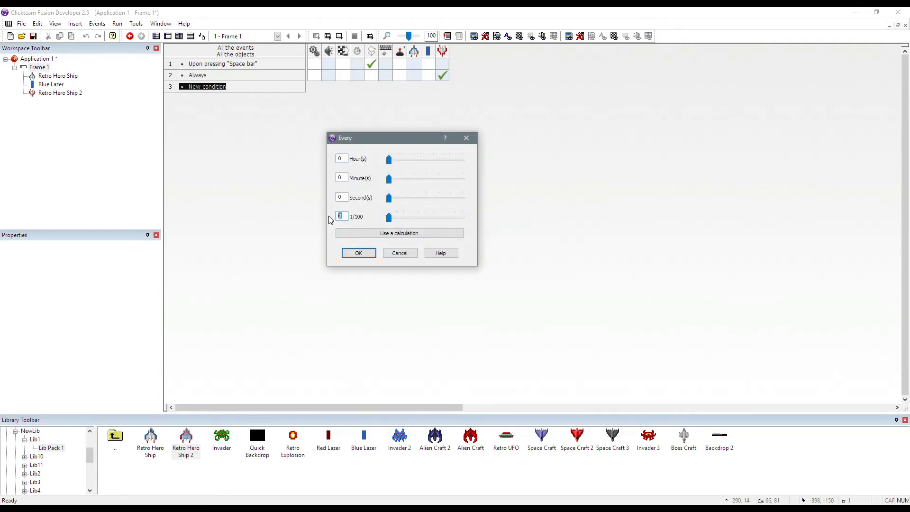
left_click(358, 252)
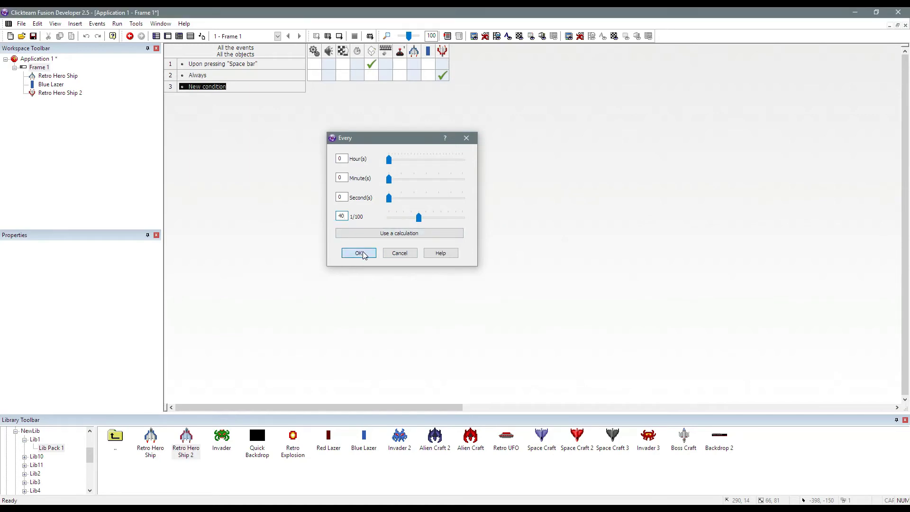
left_click(374, 89)
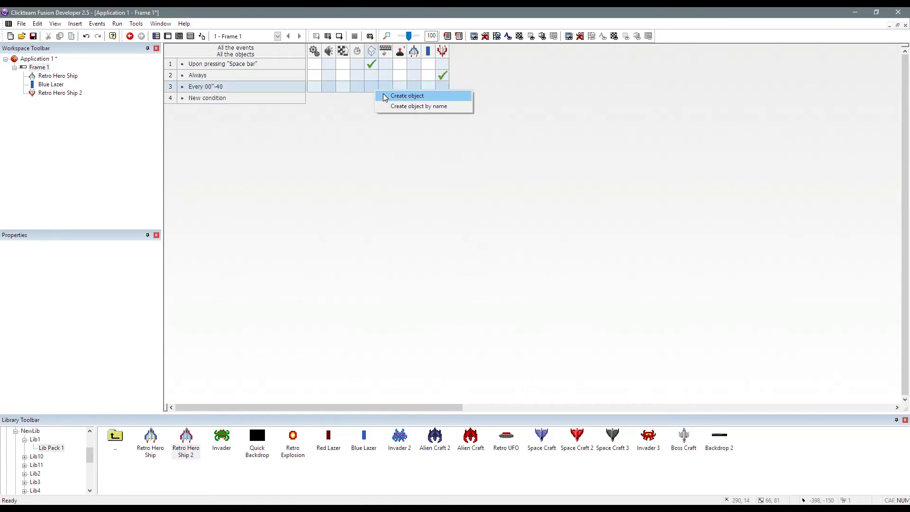
left_click(384, 94)
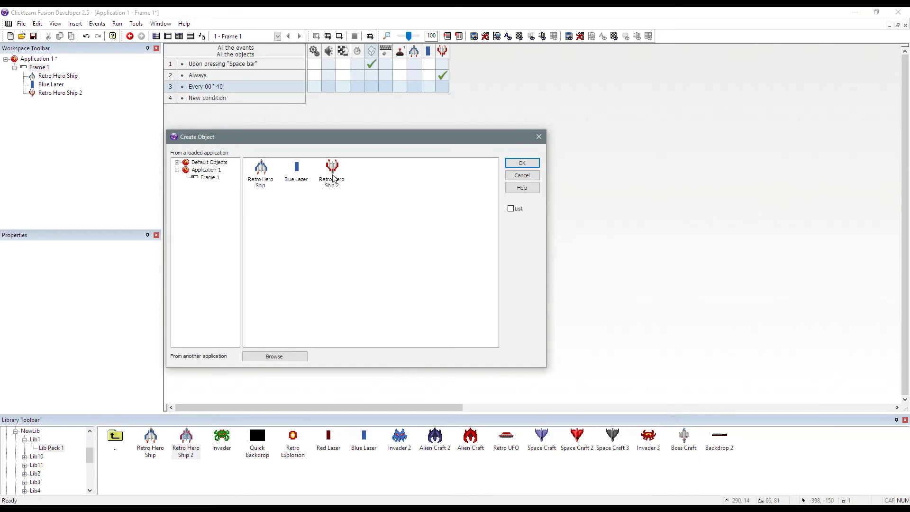
Place a Red Lazer beside the Blue Lazer with Bouncing Ball movement heading straight down (direction 24).
left_click(522, 163)
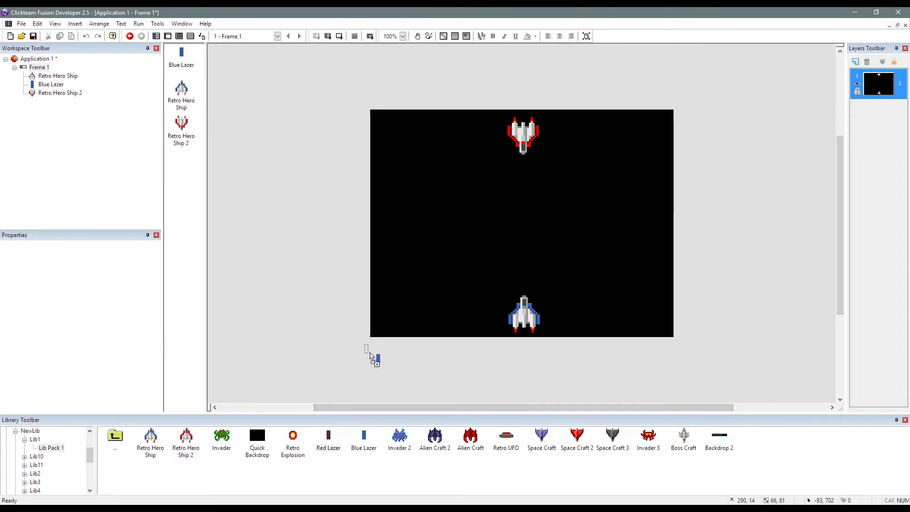
left_click(373, 360)
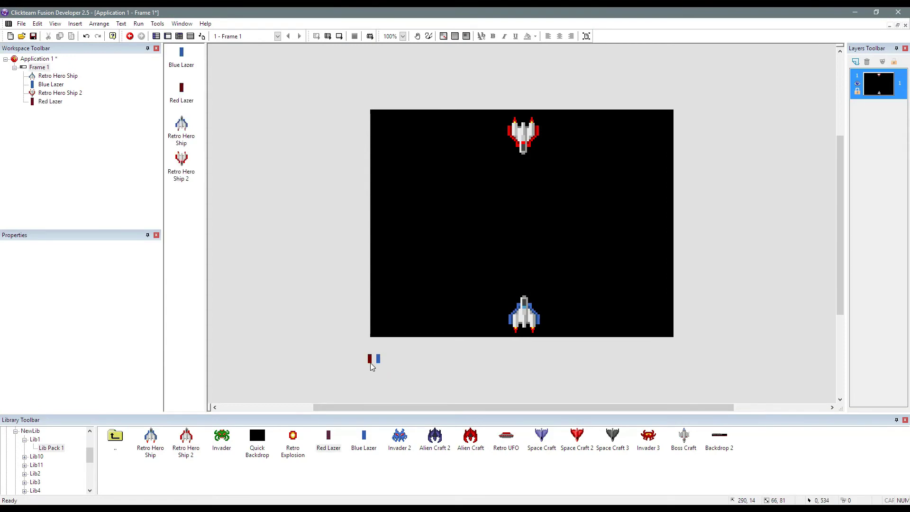
left_click(77, 274)
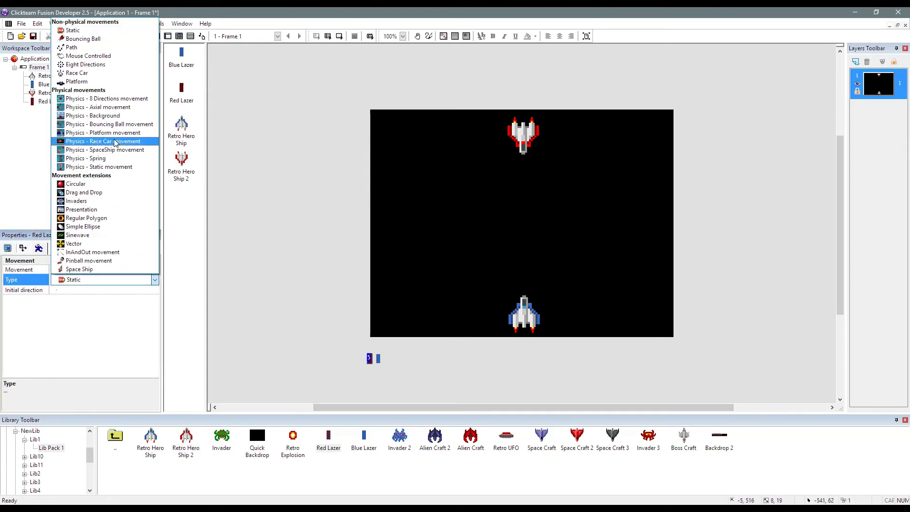
left_click(77, 38)
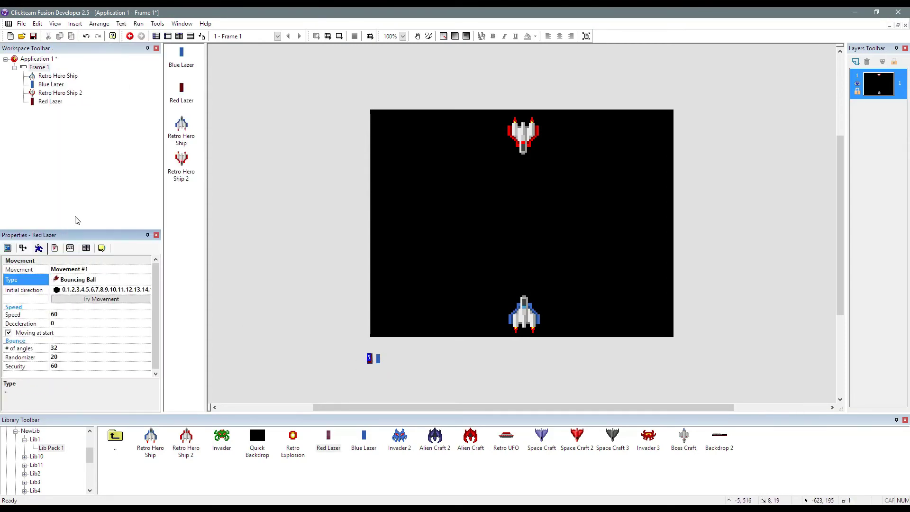
left_click(80, 290)
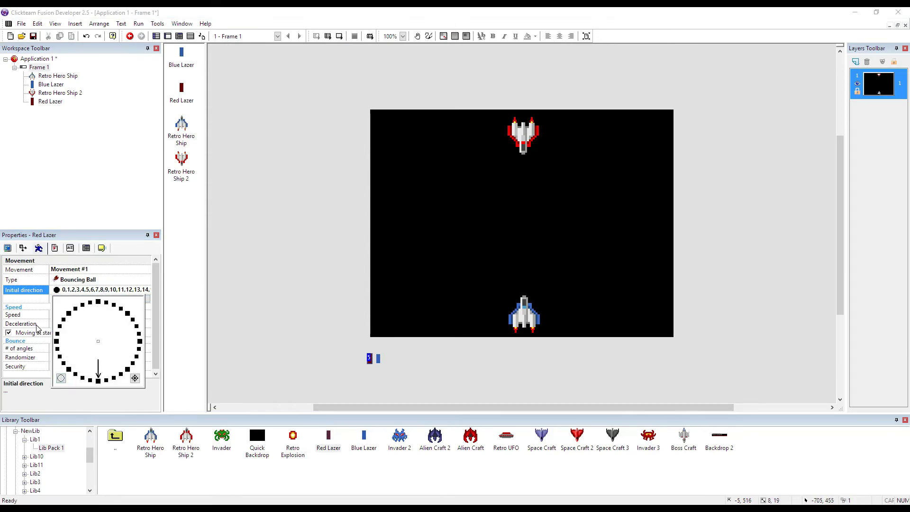
left_click(37, 308)
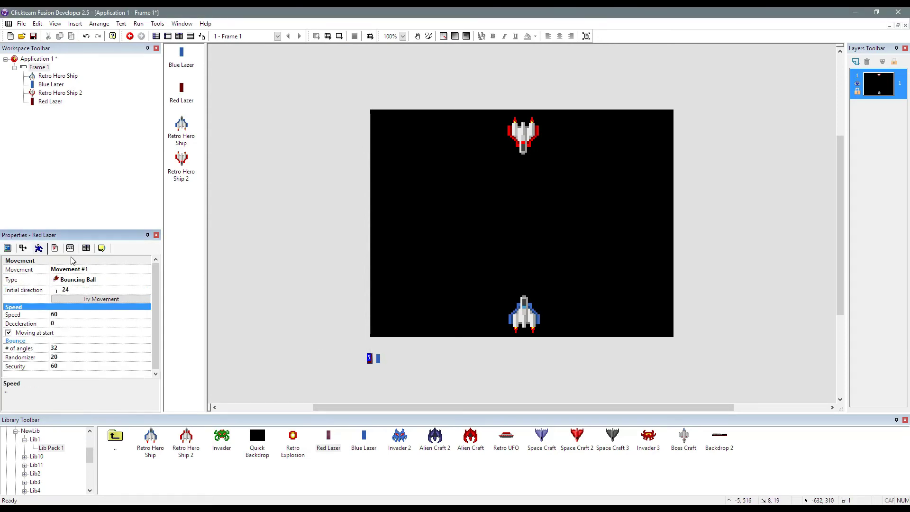
left_click(40, 250)
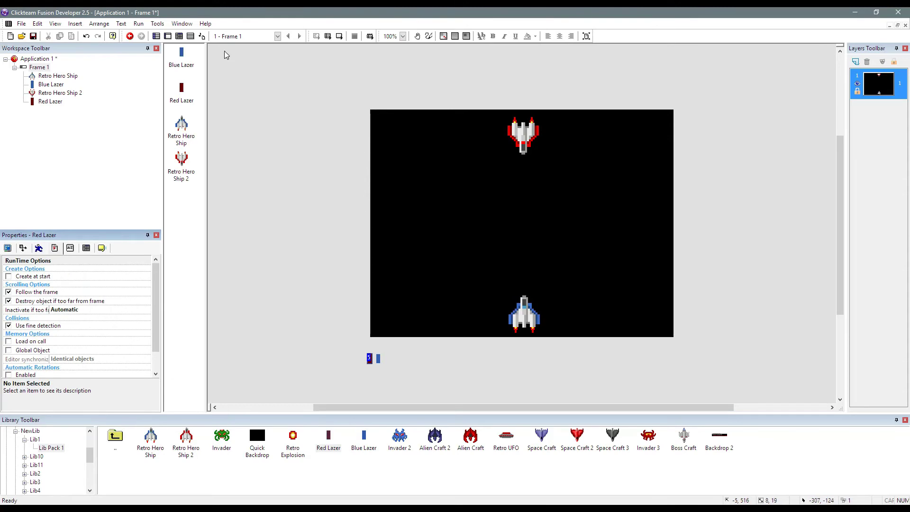
left_click(179, 36)
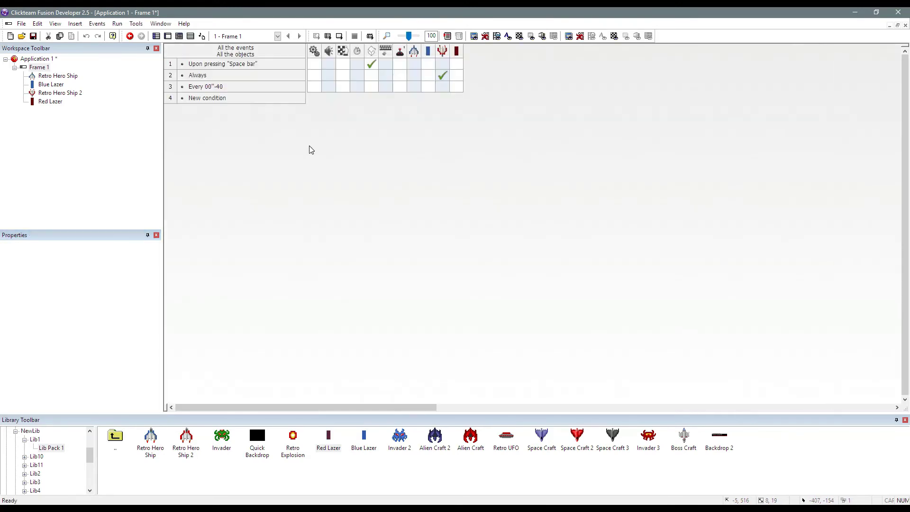
Make event 3 create a Red Lazer at Retro Hero Ship 2's action point.
right_click(371, 88)
left_click(309, 121)
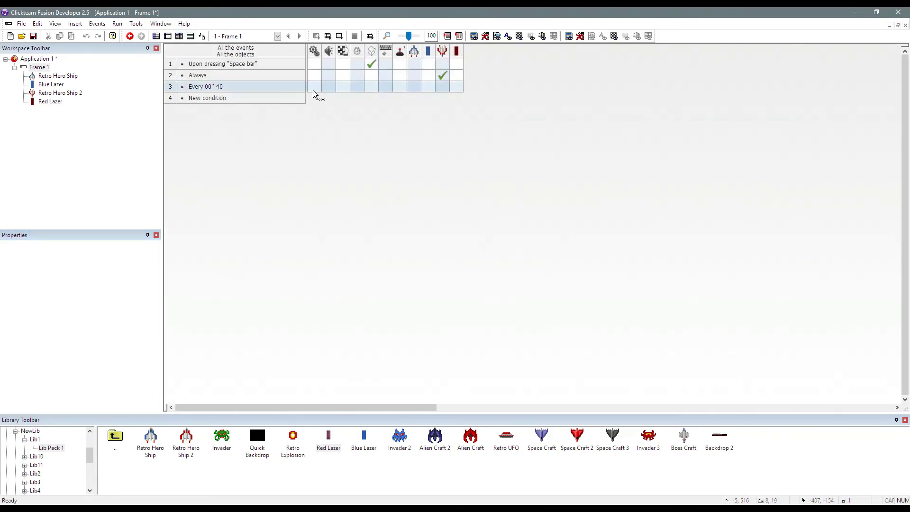
right_click(377, 87)
left_click(406, 92)
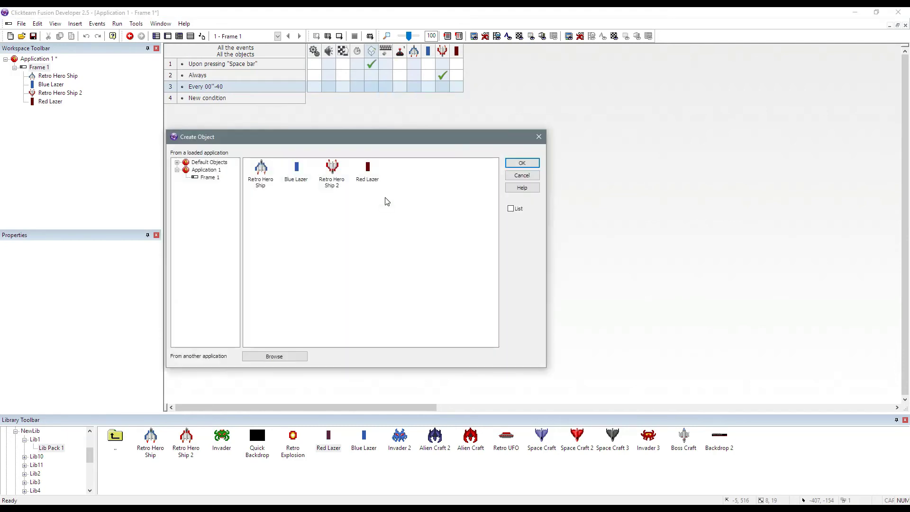
double_click(368, 175)
left_click(526, 138)
left_click(607, 339)
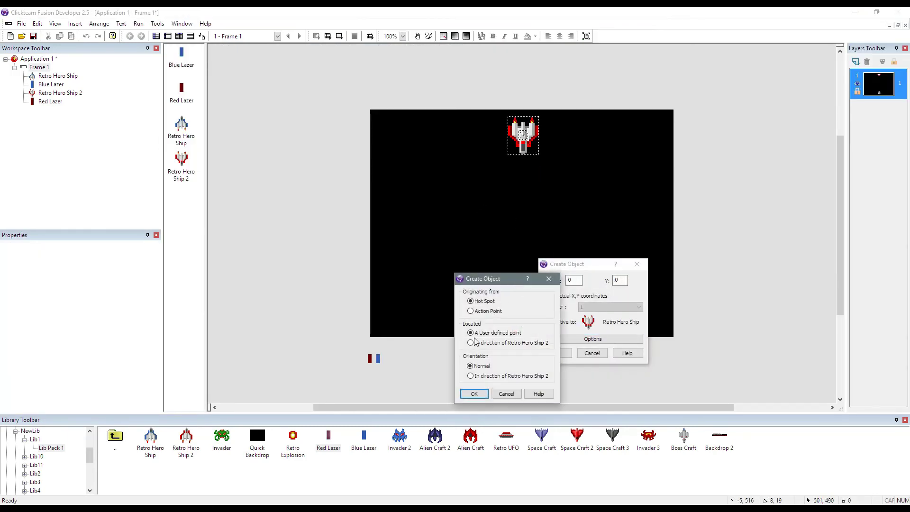
left_click(487, 310)
left_click(480, 396)
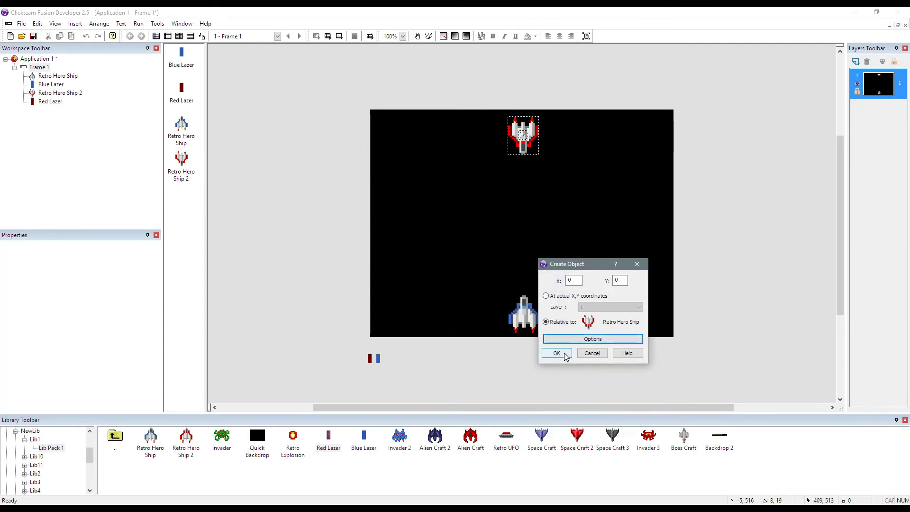
left_click(558, 353)
Test-run the game with F8, steering with the arrow keys and firing with space, then close it.
key("F8")
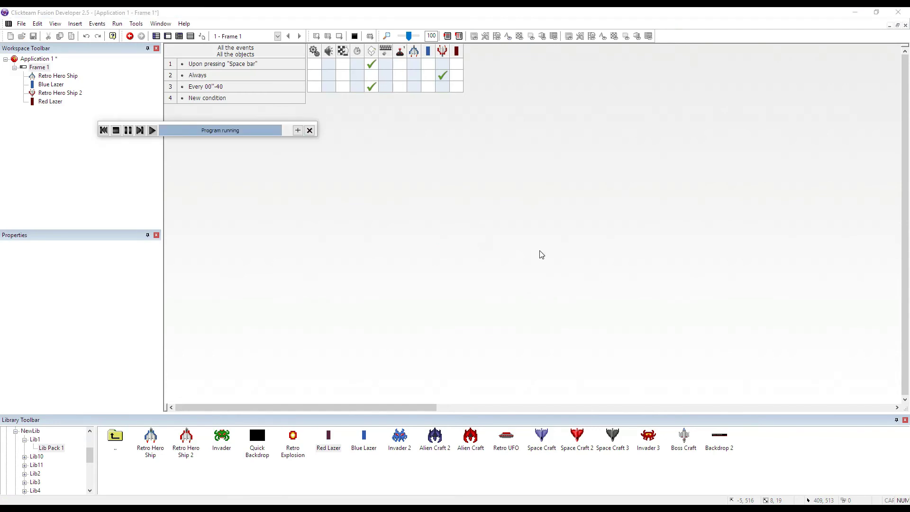
key("Right")
key("Left")
key("Right")
key("Left")
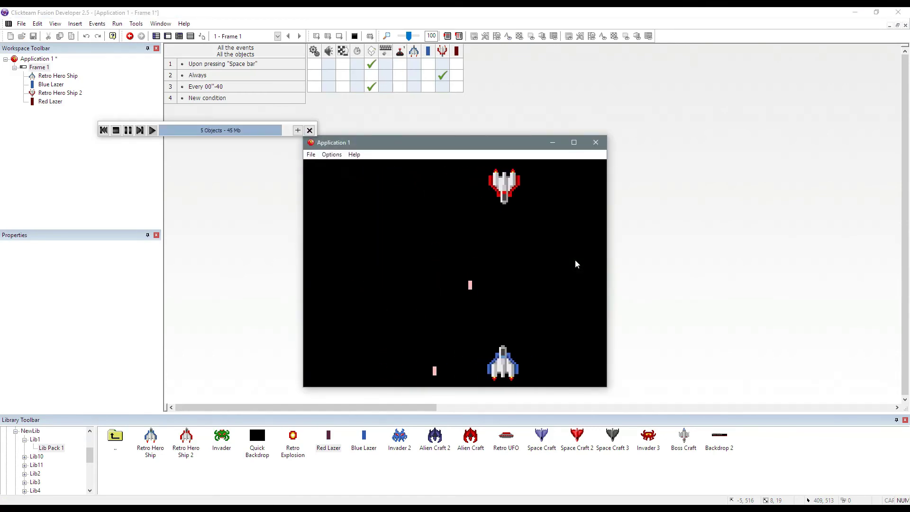
key("space")
key("Left")
key("space")
key("Left")
key("space")
key("Right")
key("space")
key("Left")
key("space")
key("Right")
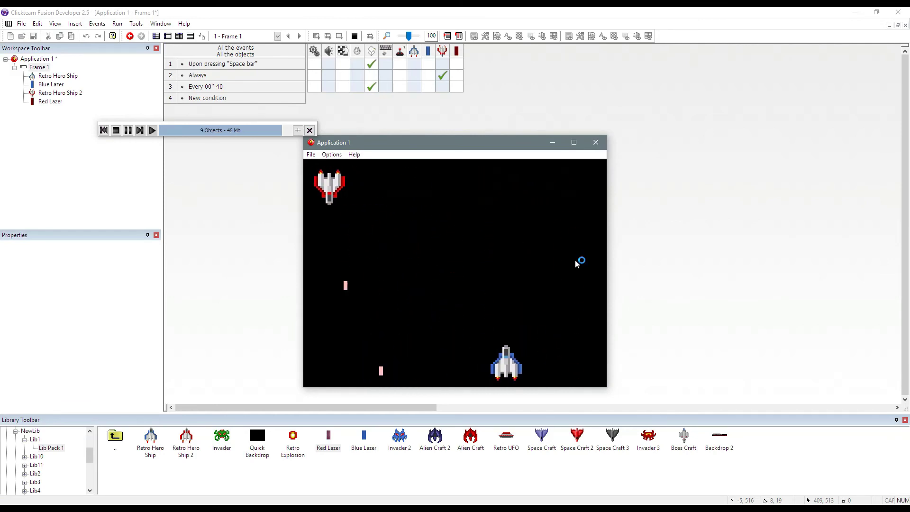
key("Left")
key("Right")
key("space")
key("space")
key("space")
key("Left")
key("space")
key("Right")
key("space")
key("Left")
key("Right")
key("space")
key("Left")
key("space")
key("Right")
key("space")
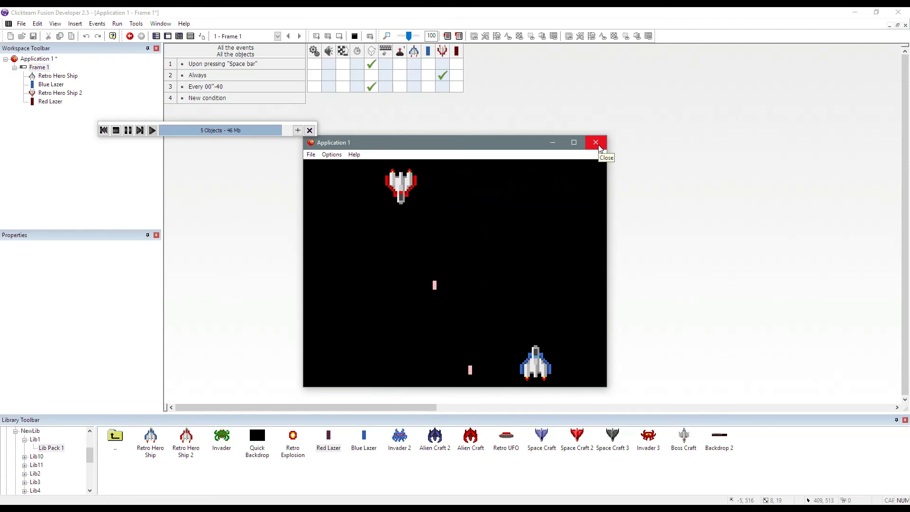
left_click(598, 147)
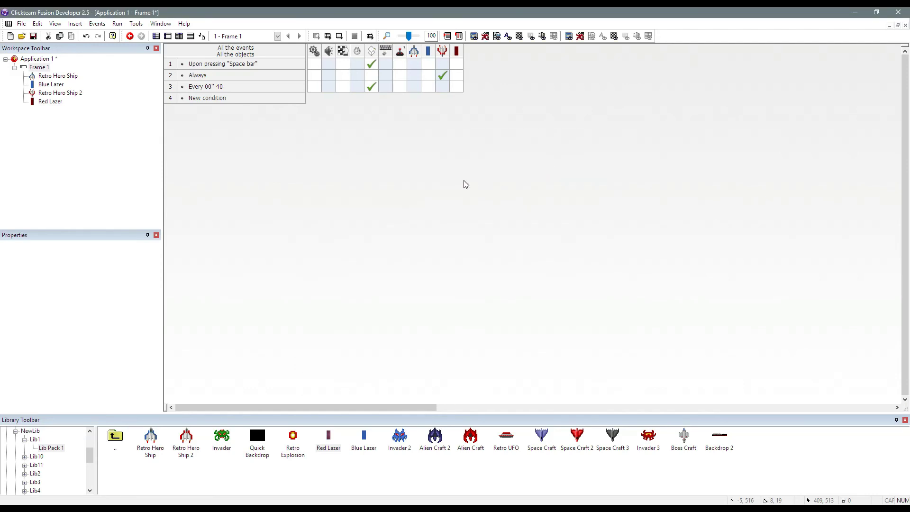
Move Retro Hero Ship 2's action point to the sprite's bottom (32, 79) on both animation frames.
left_click(167, 36)
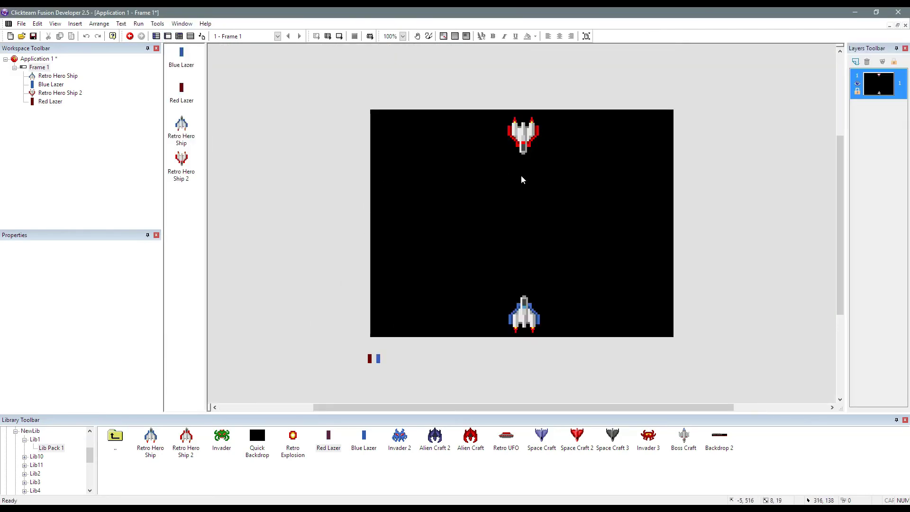
double_click(523, 137)
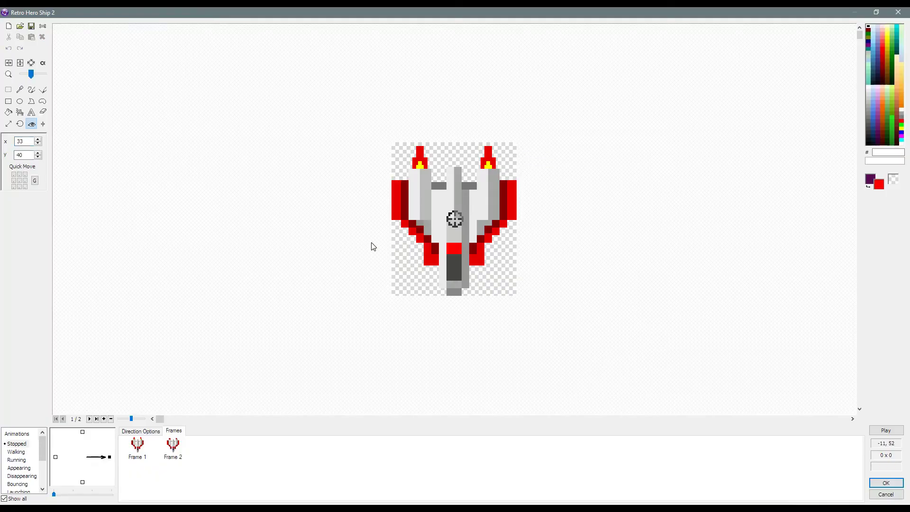
left_click(143, 447)
left_click(181, 442)
left_click(44, 124)
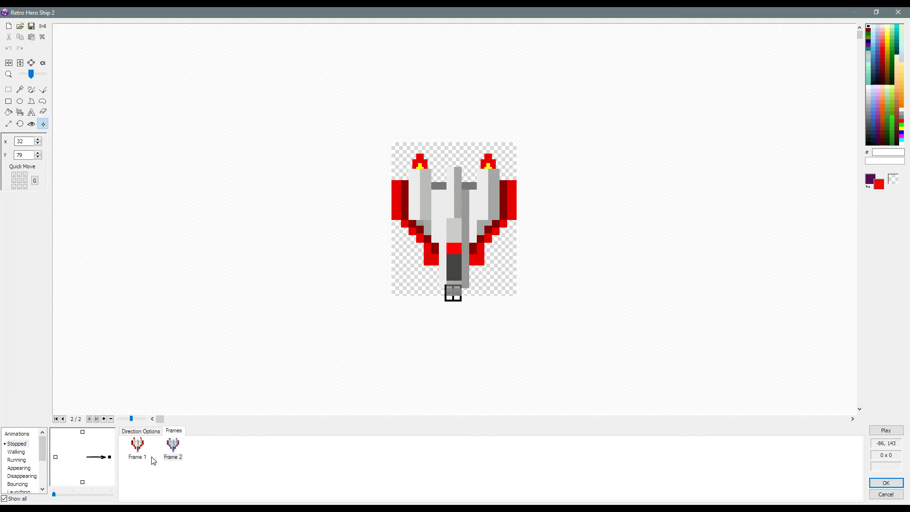
left_click(138, 446)
left_click(173, 445)
left_click(137, 446)
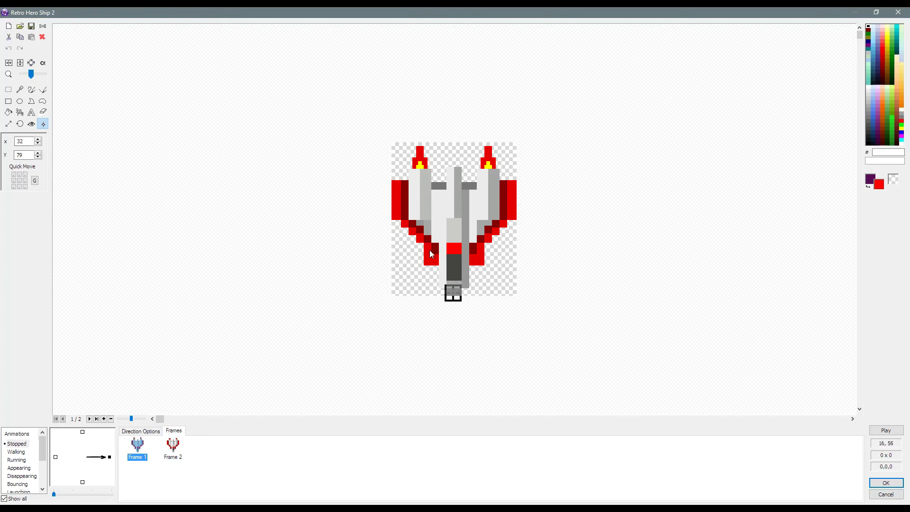
left_click(171, 456)
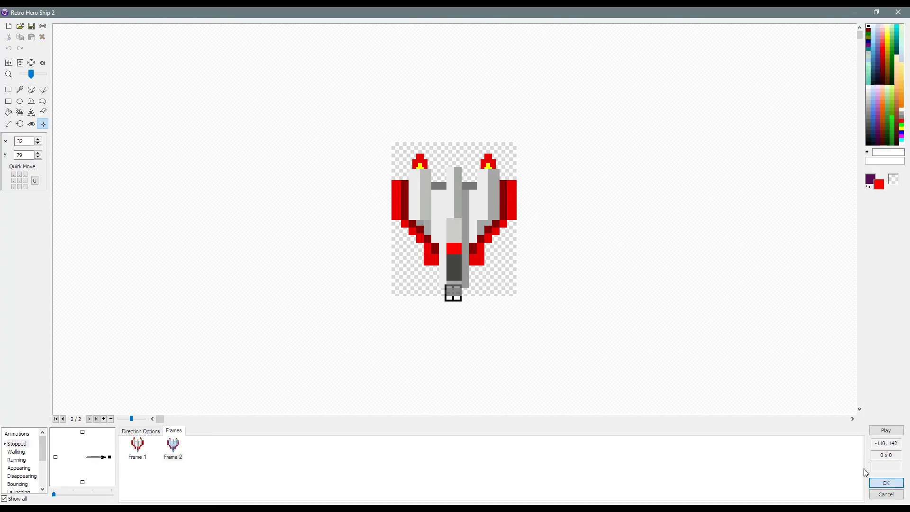
left_click(885, 482)
left_click(179, 36)
mouse_move(375, 59)
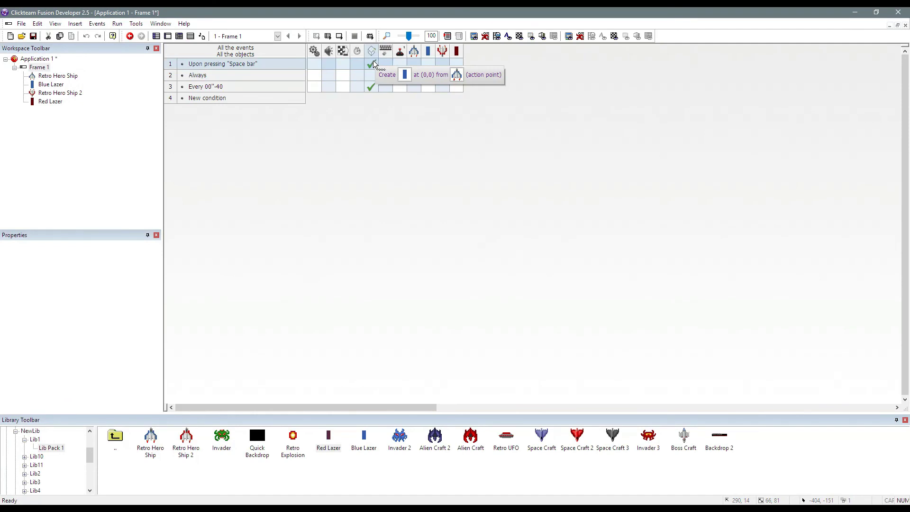
right_click(371, 63)
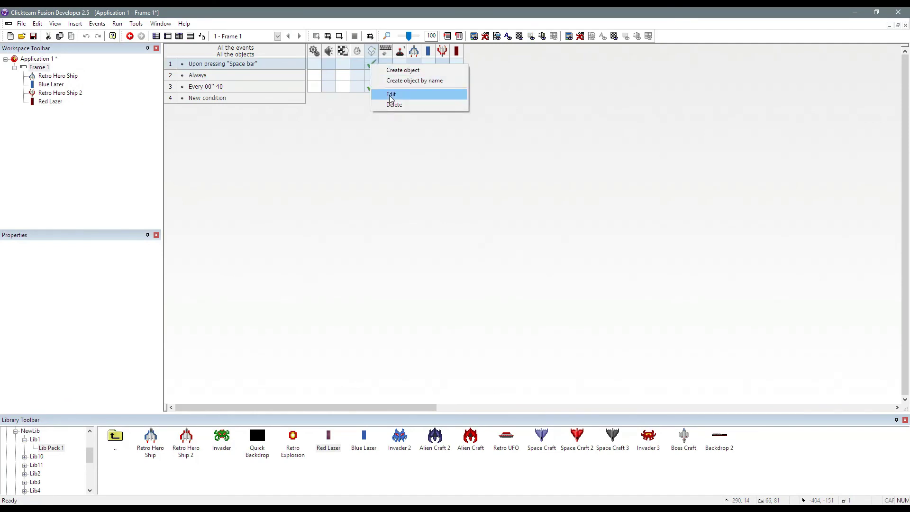
left_click(391, 94)
left_click(524, 315)
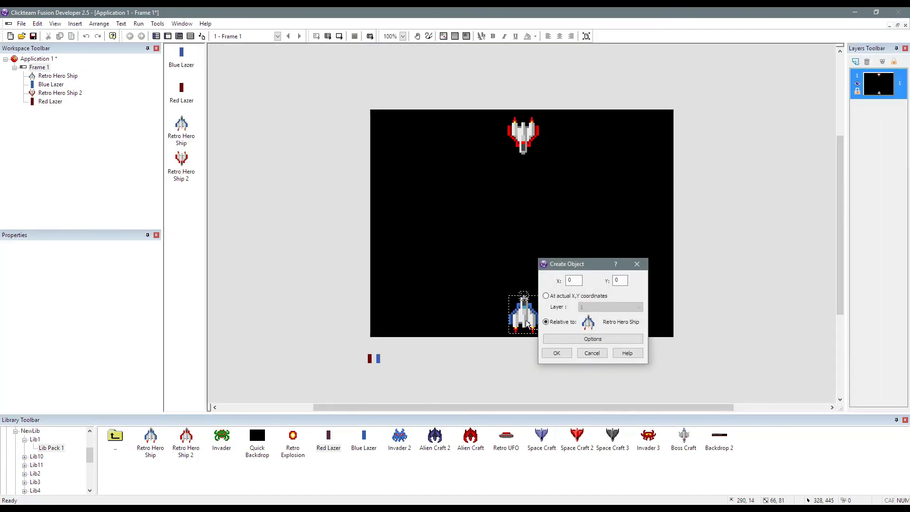
left_click(594, 339)
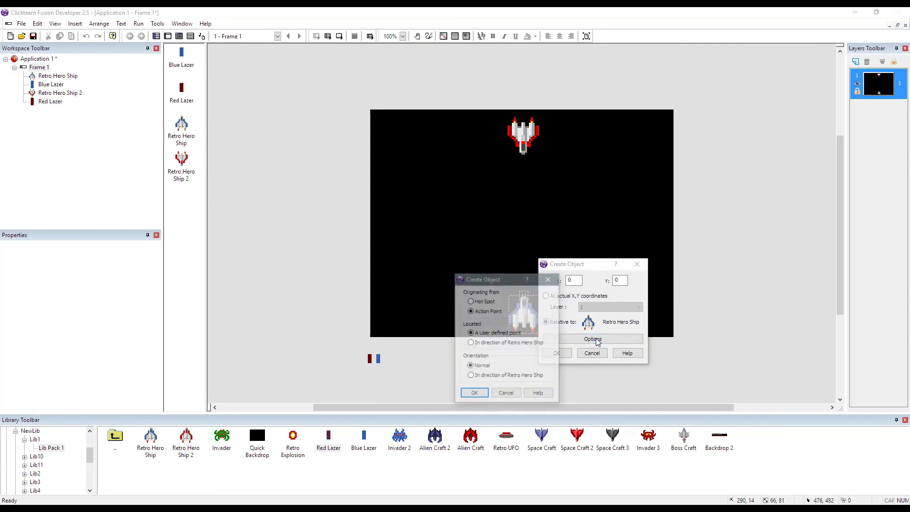
left_click(474, 394)
left_click(565, 353)
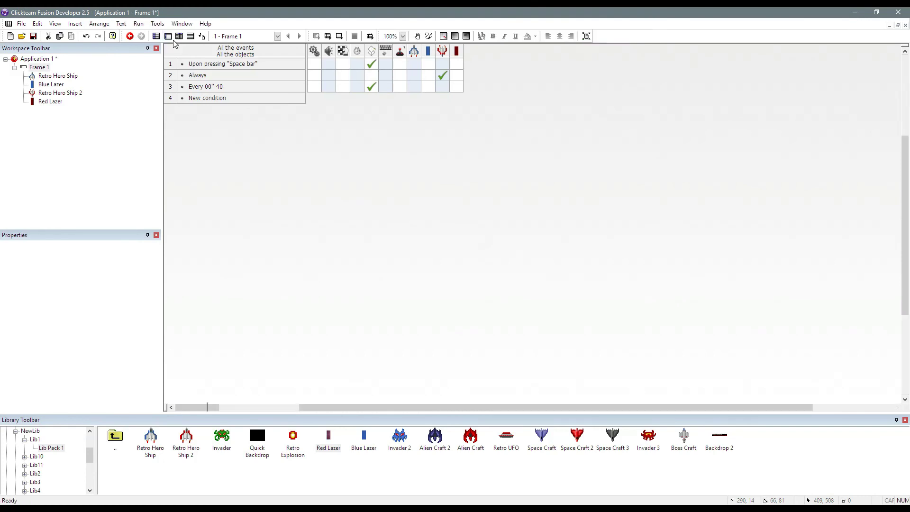
Switch from the Event Editor back to the Frame 1 layout with Ctrl+M.
key("ctrl+m")
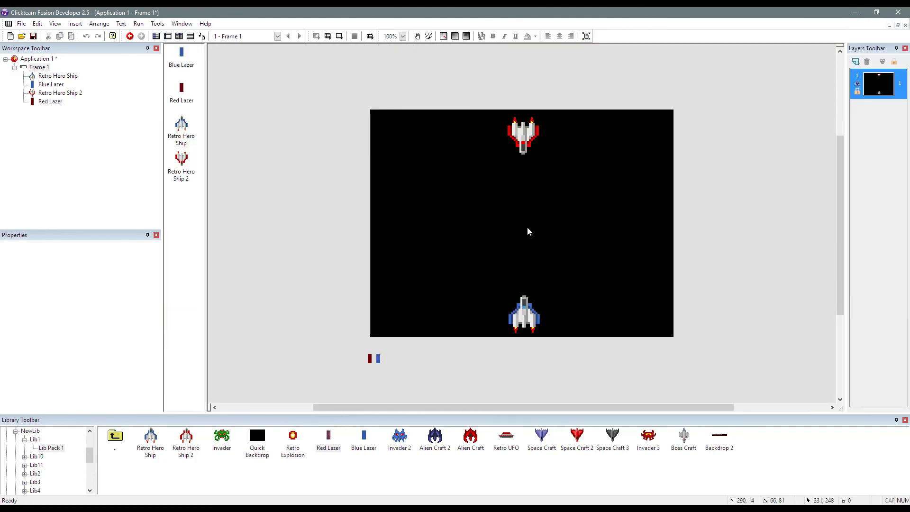